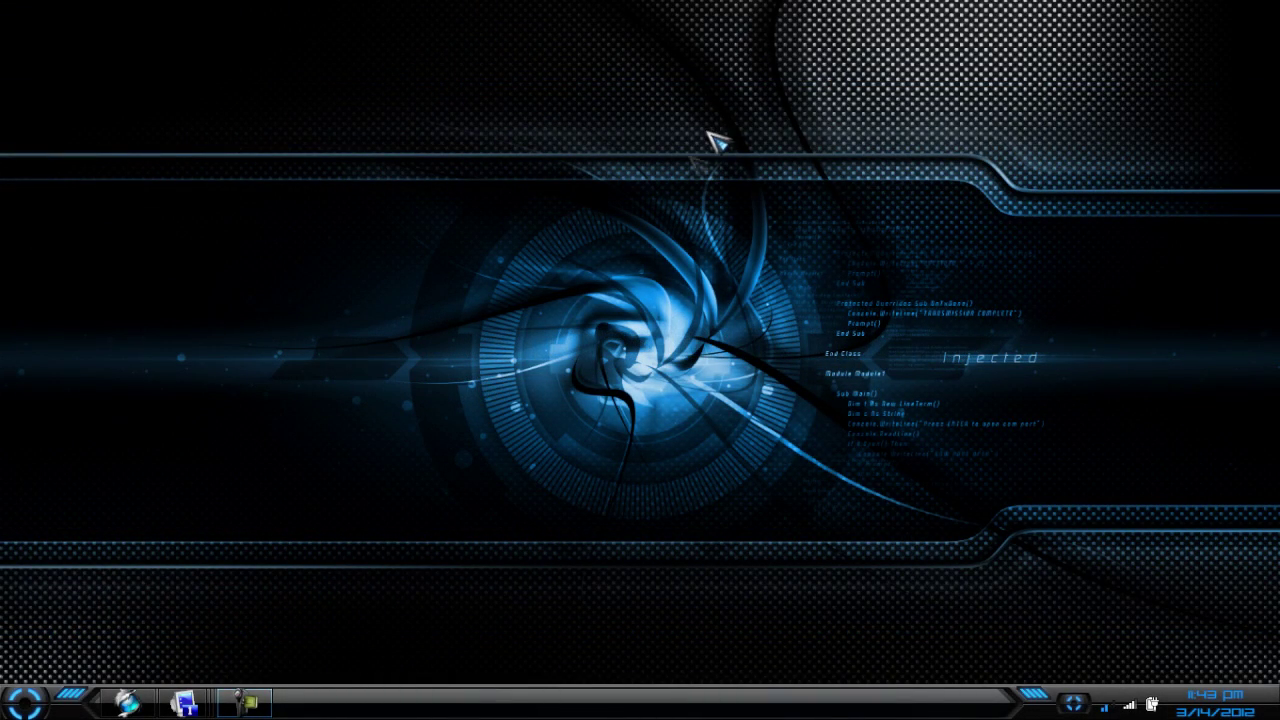
# Restore and minimize Firefox, then open and close the SevenDex previews of the four desktops.
pyautogui.click(128, 700)
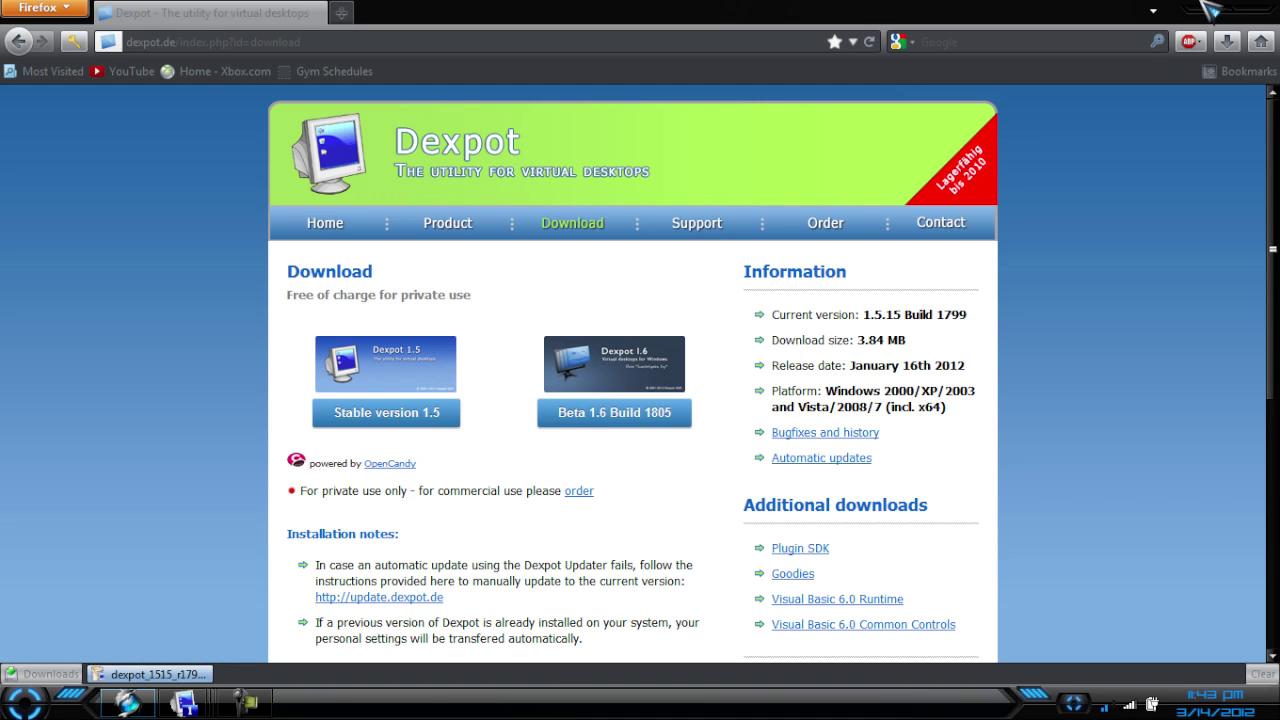
pyautogui.click(1200, 10)
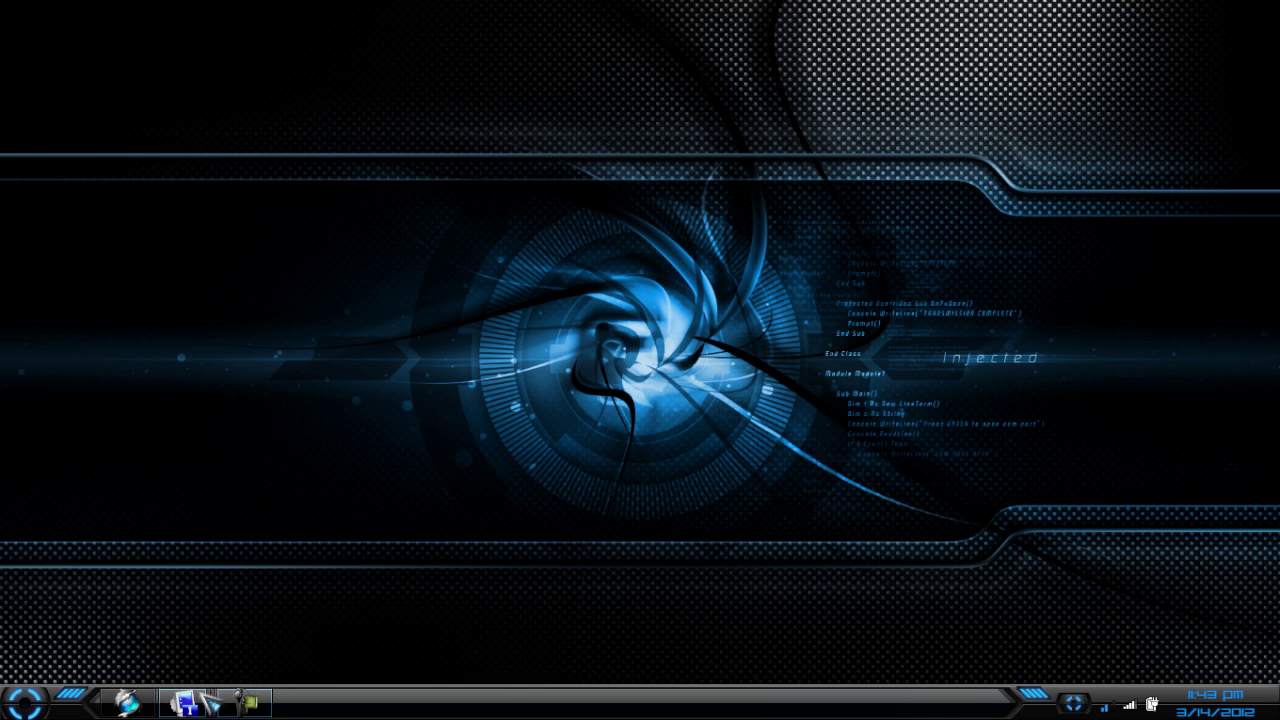
pyautogui.click(204, 696)
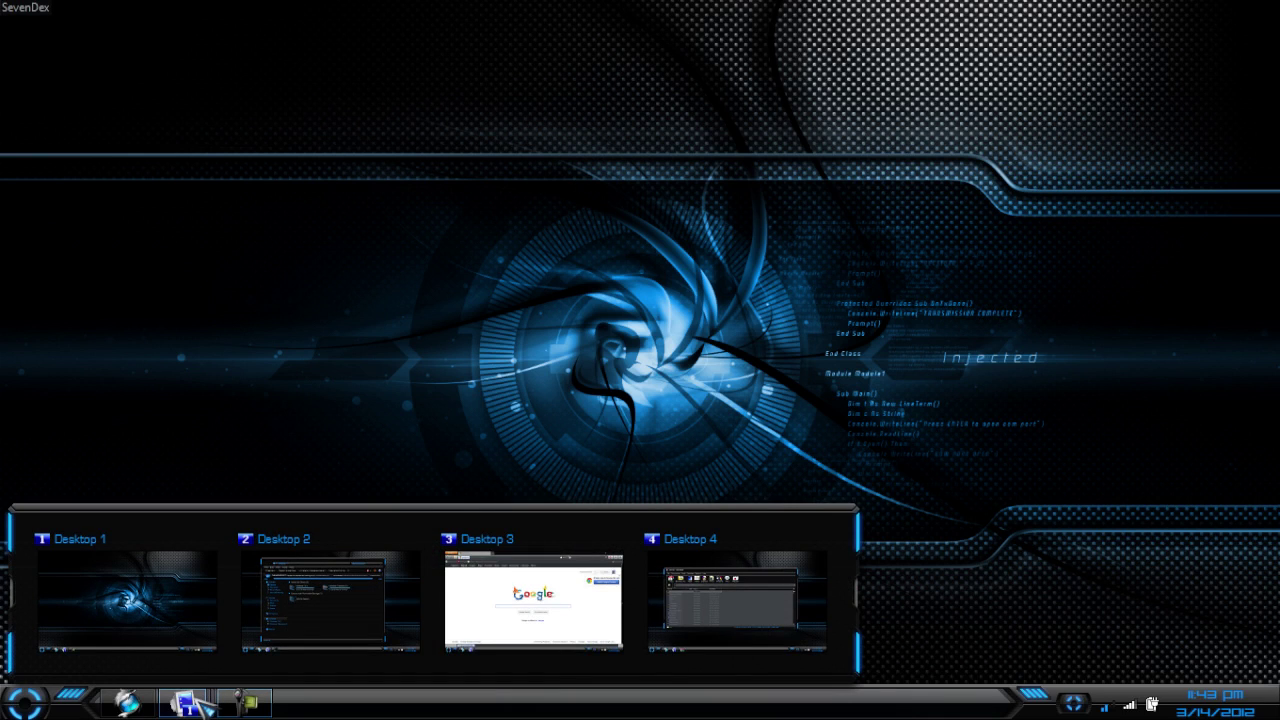
pyautogui.click(597, 127)
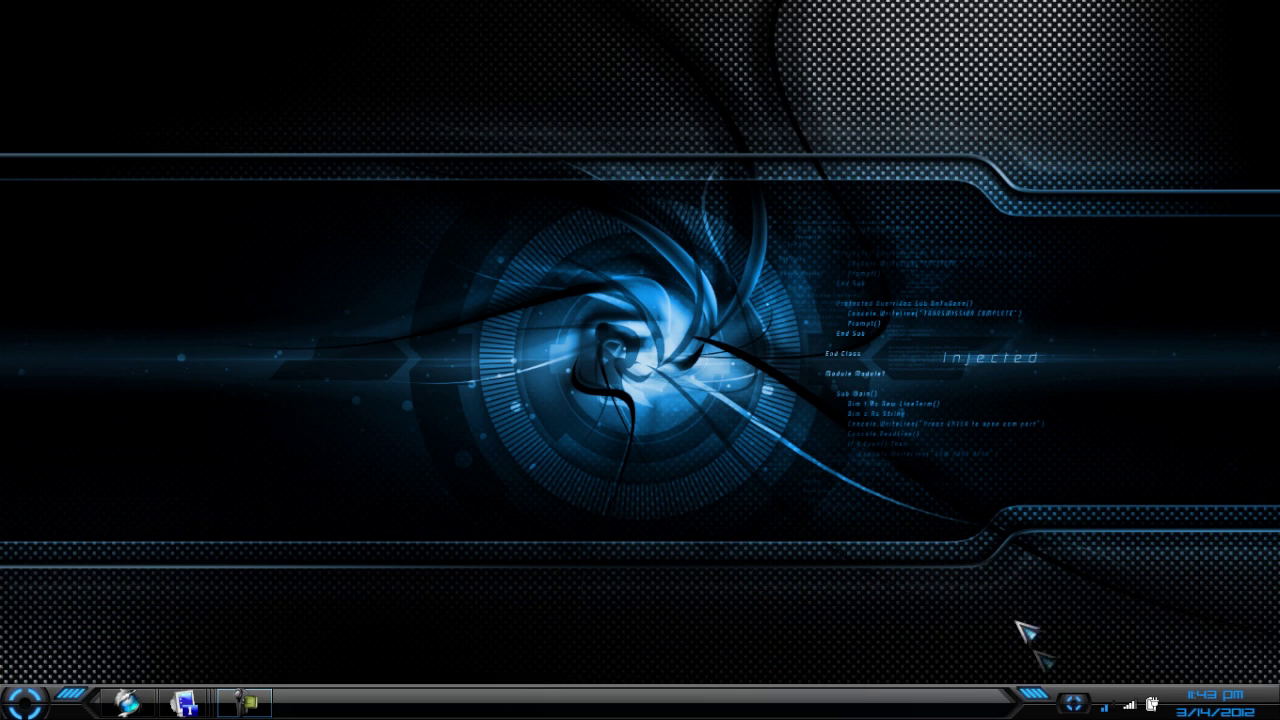
# From the hidden tray icons, open Dexpot's menu of Desktops 1–4 and choose Settings.
pyautogui.click(1076, 702)
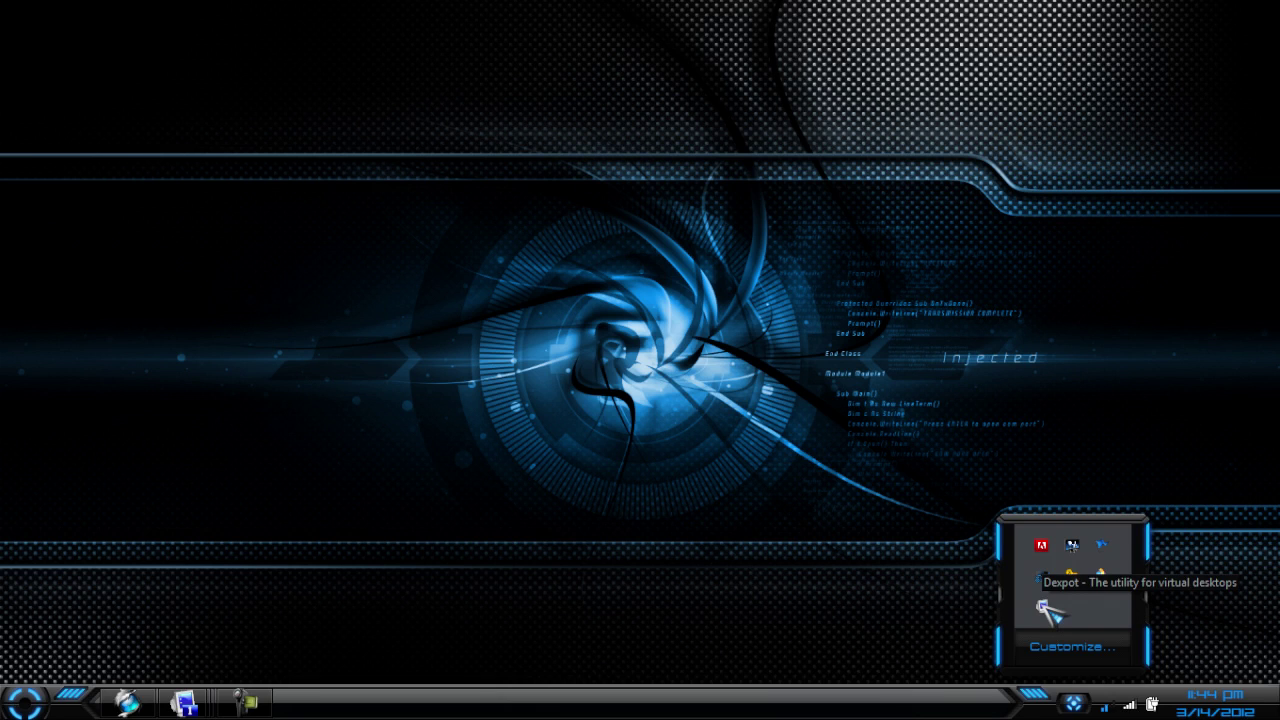
pyautogui.rightClick(1041, 606)
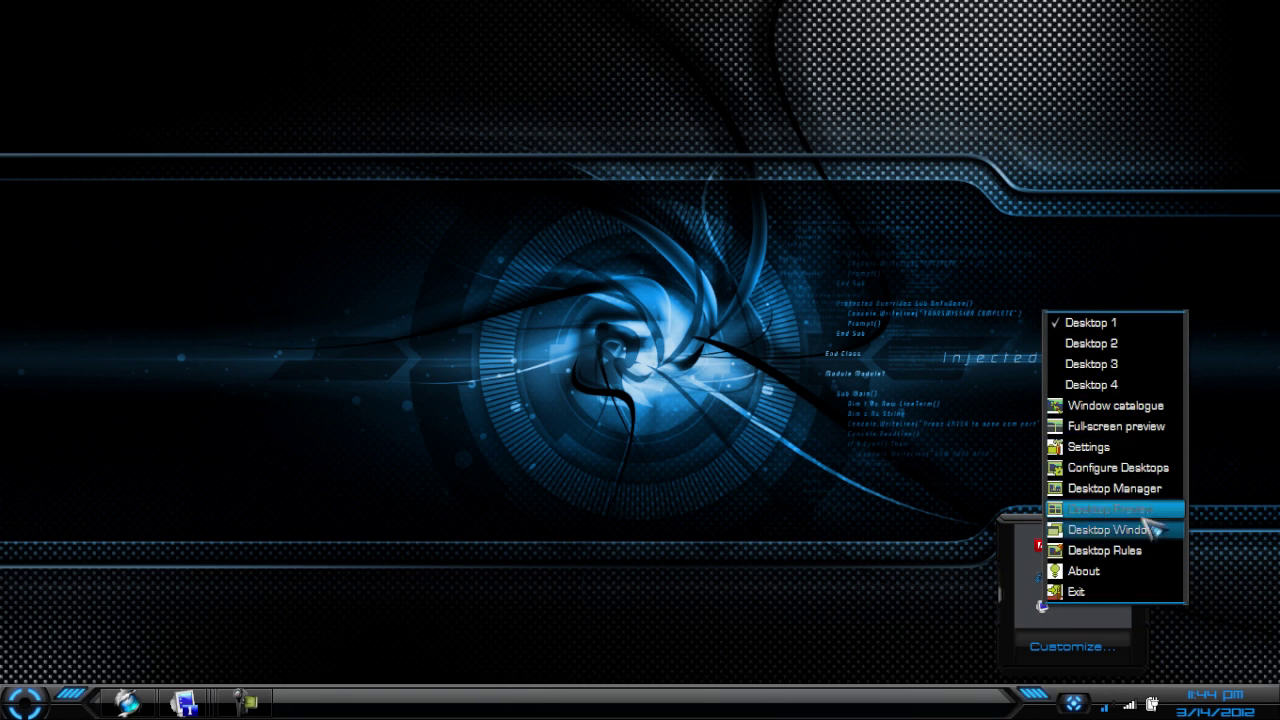
pyautogui.click(1104, 449)
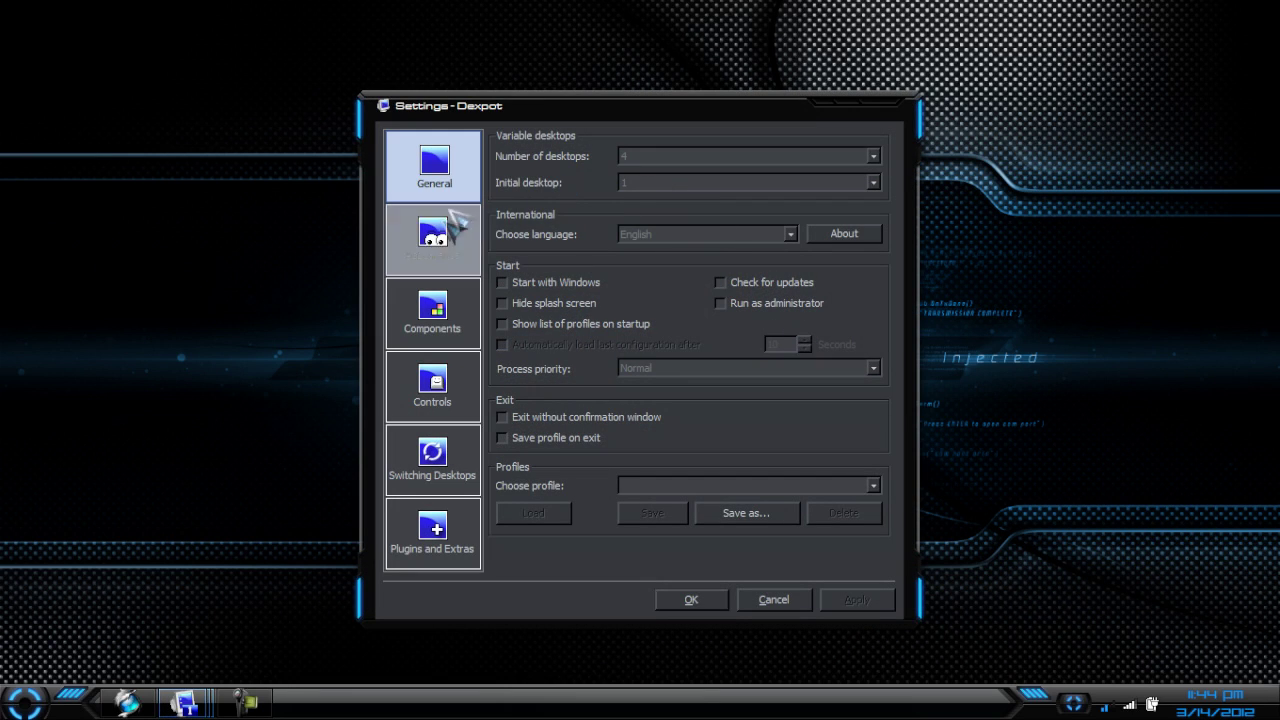
pyautogui.click(683, 160)
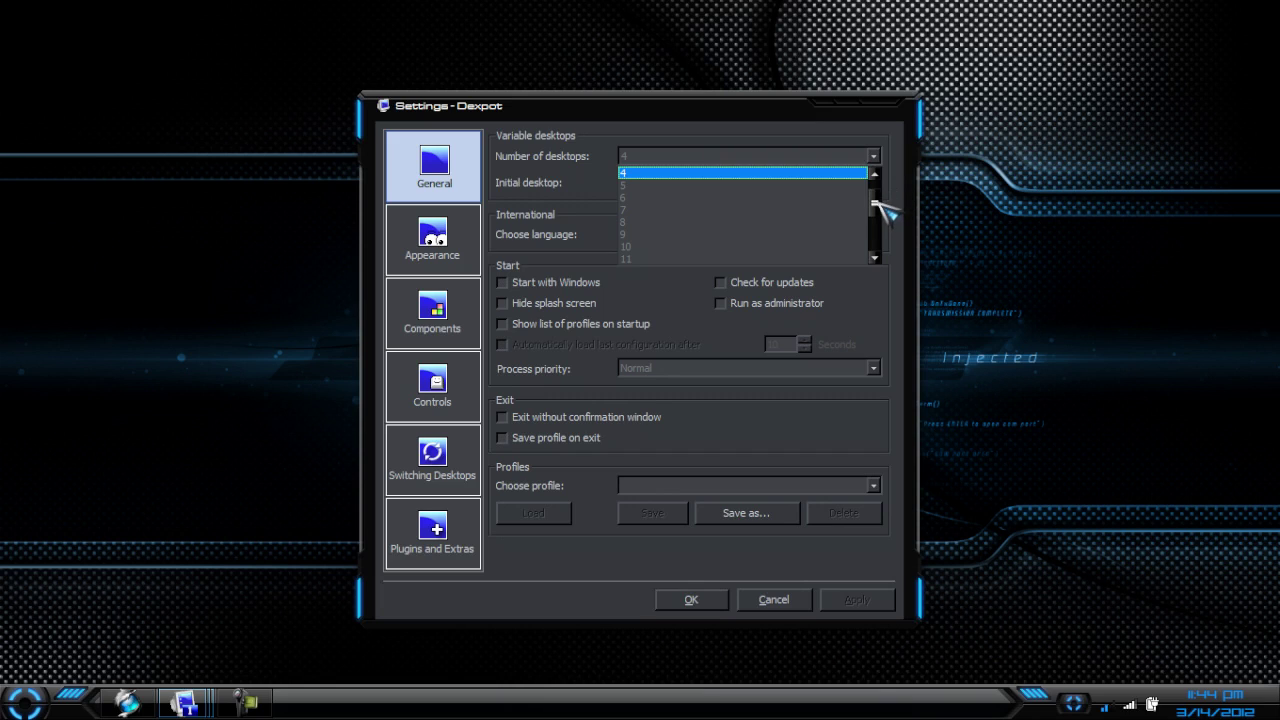
pyautogui.scroll(1, 885, 200)
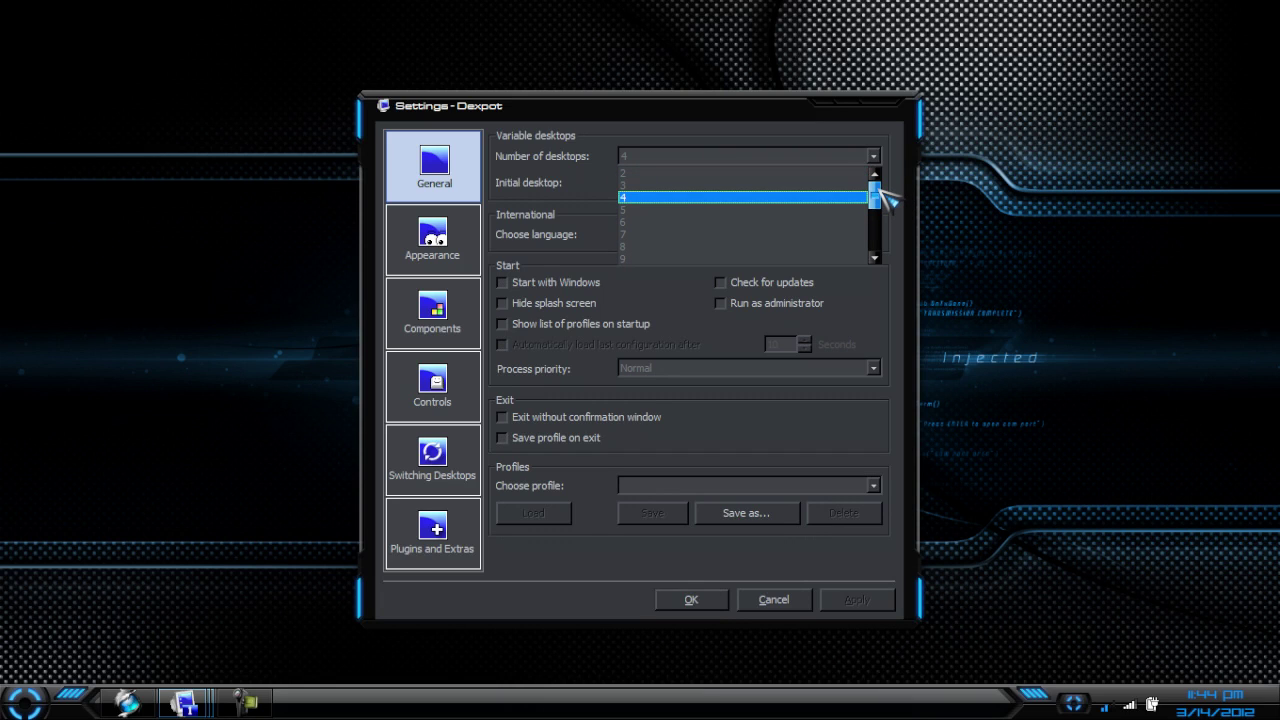
pyautogui.moveTo(885, 200); pyautogui.dragTo(883, 263)
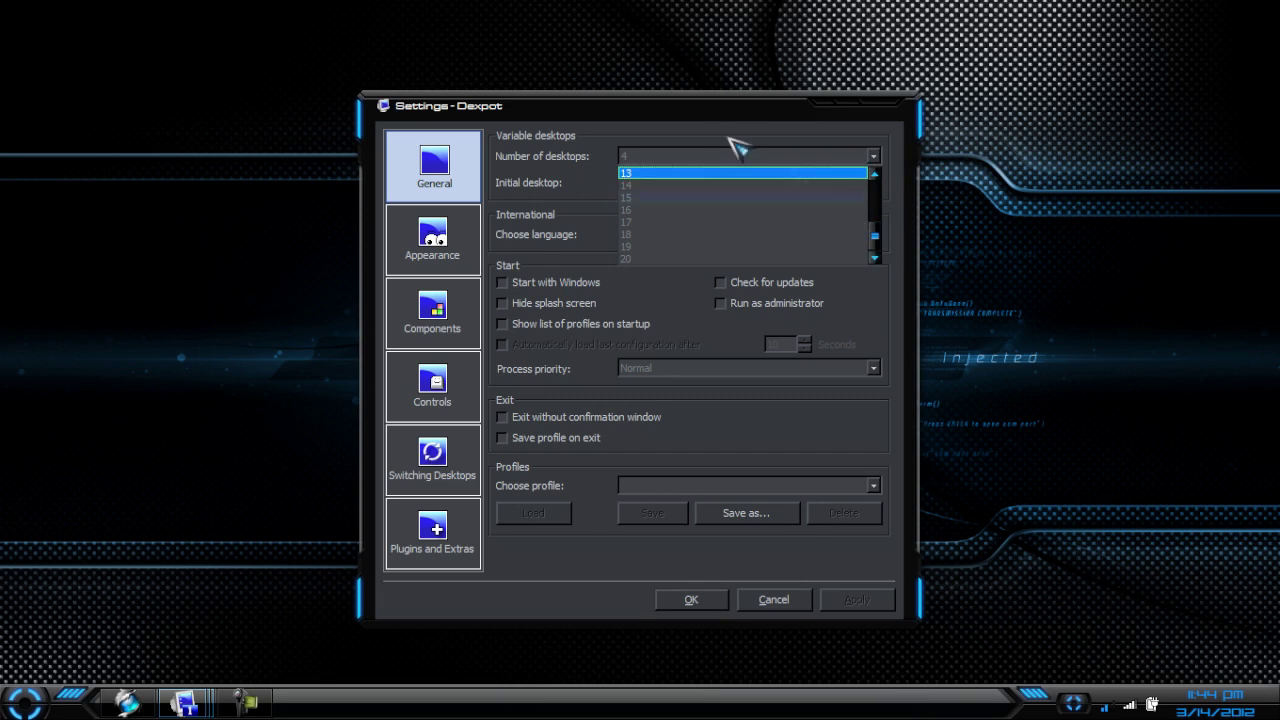
pyautogui.click(702, 124)
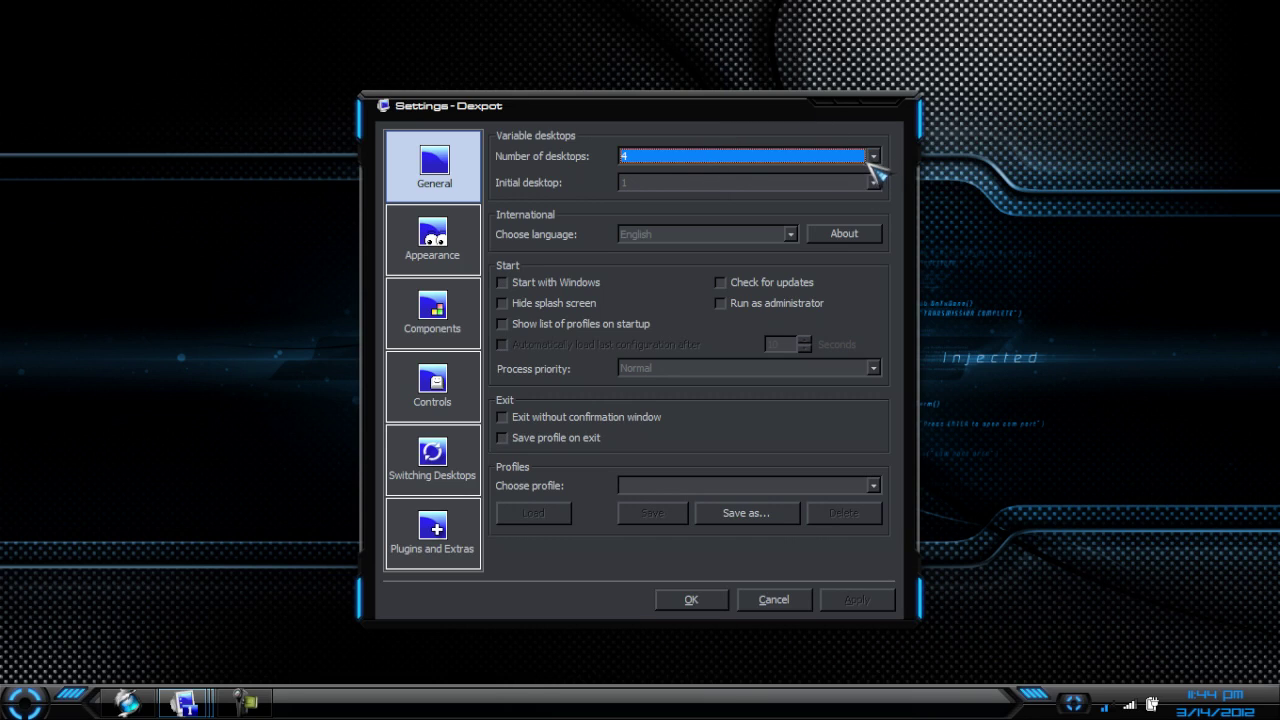
pyautogui.click(875, 160)
pyautogui.moveTo(878, 200); pyautogui.dragTo(880, 200)
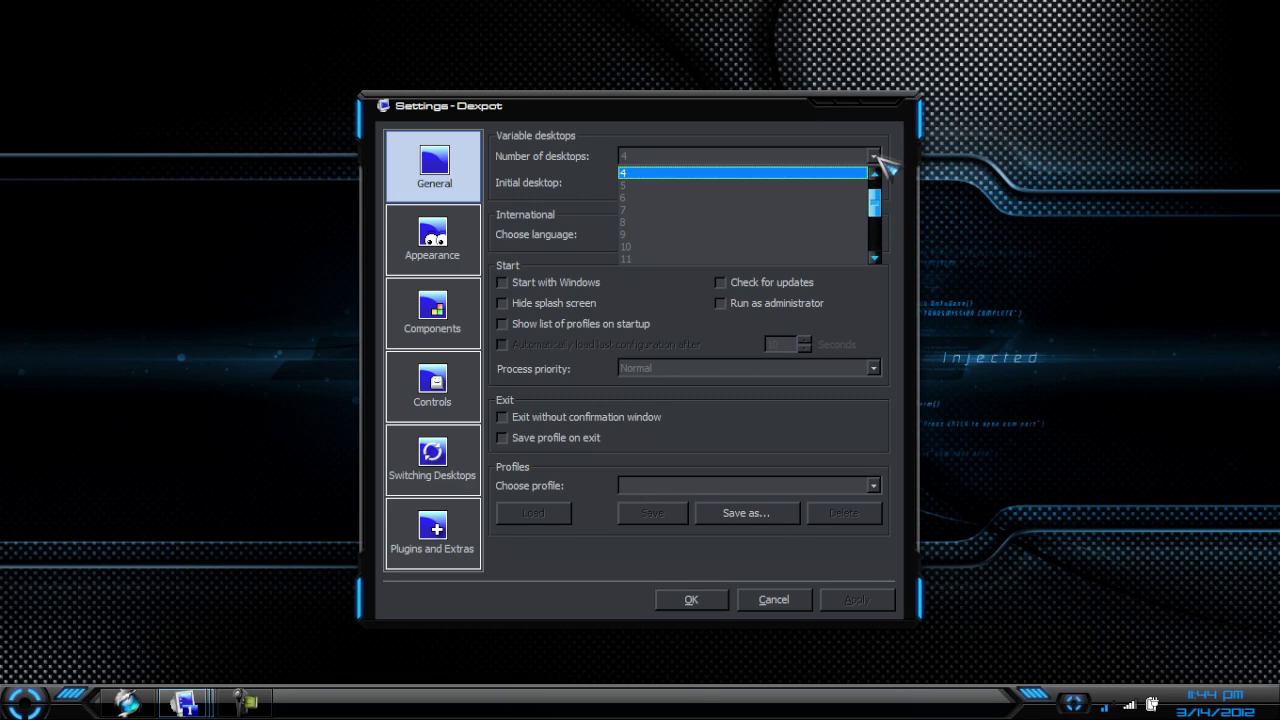
pyautogui.click(880, 160)
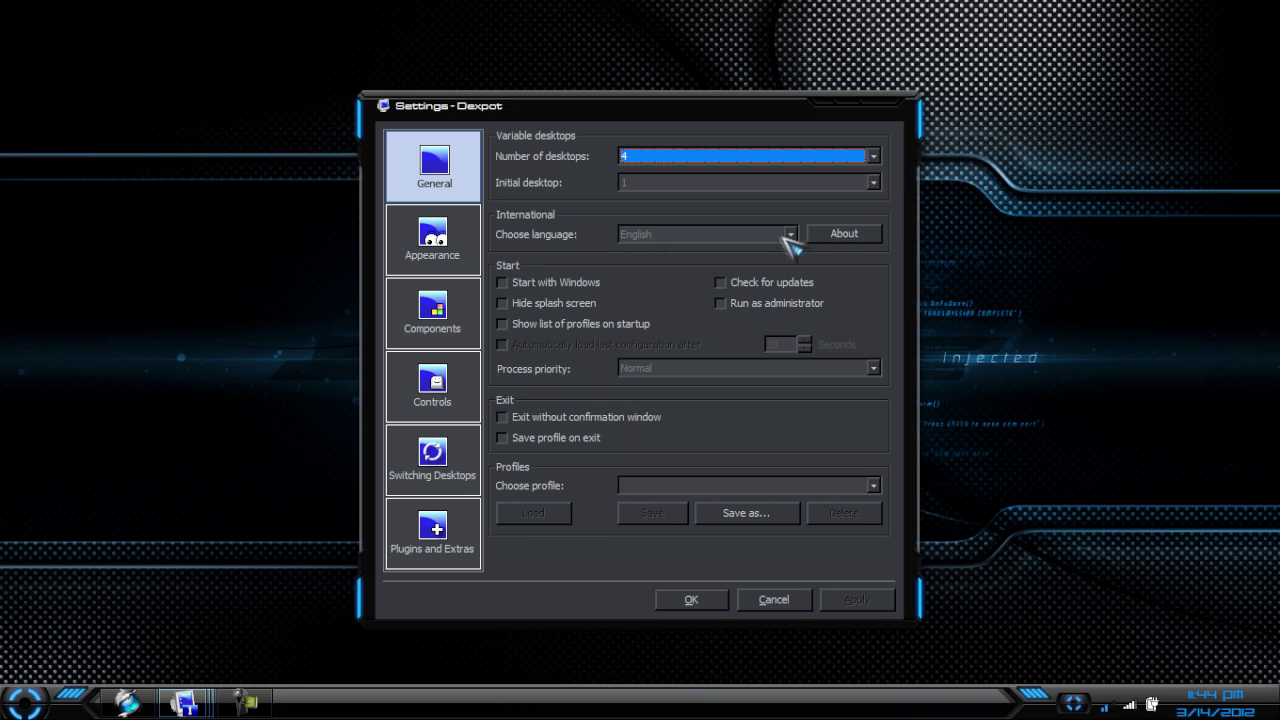
pyautogui.click(440, 248)
pyautogui.click(455, 322)
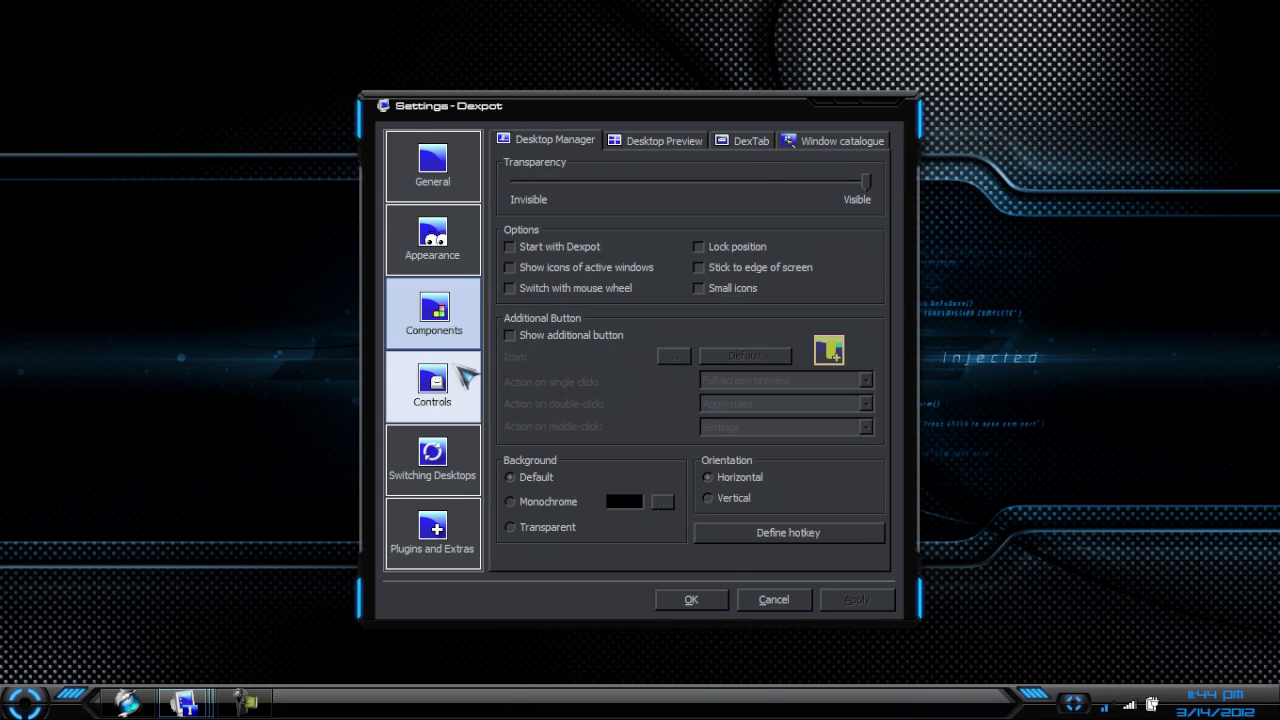
pyautogui.click(460, 388)
pyautogui.click(472, 452)
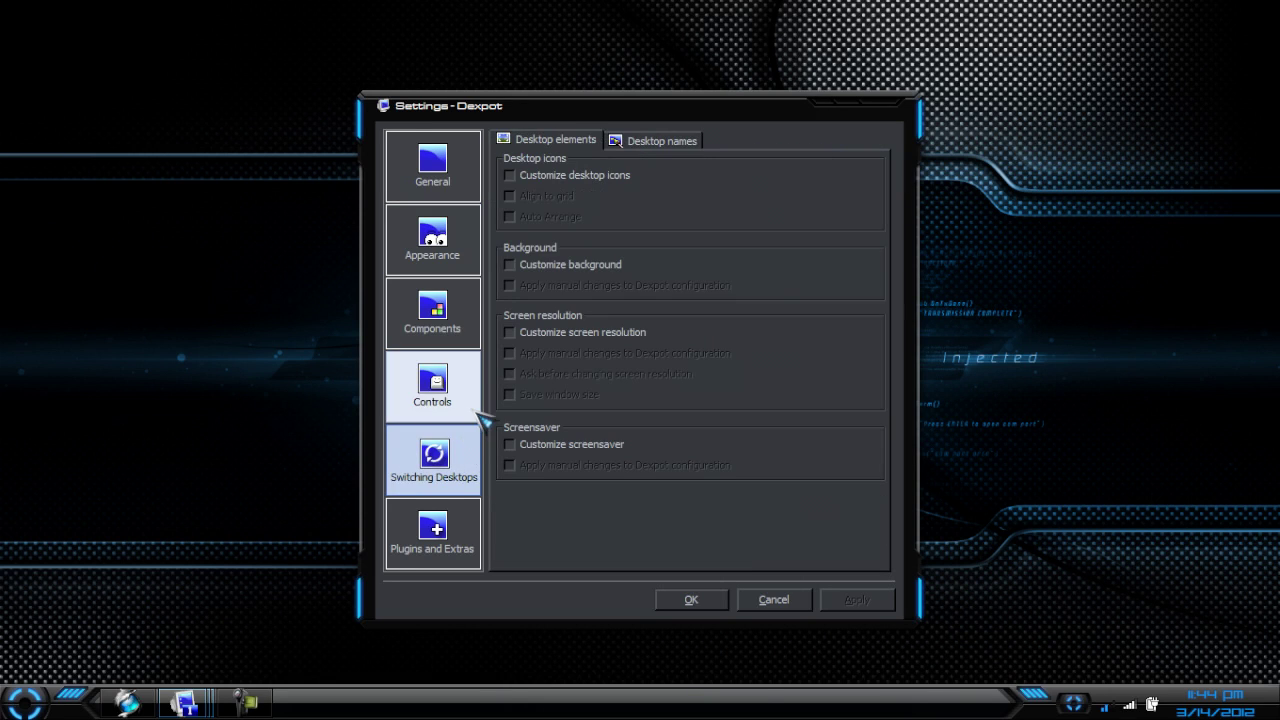
pyautogui.click(466, 550)
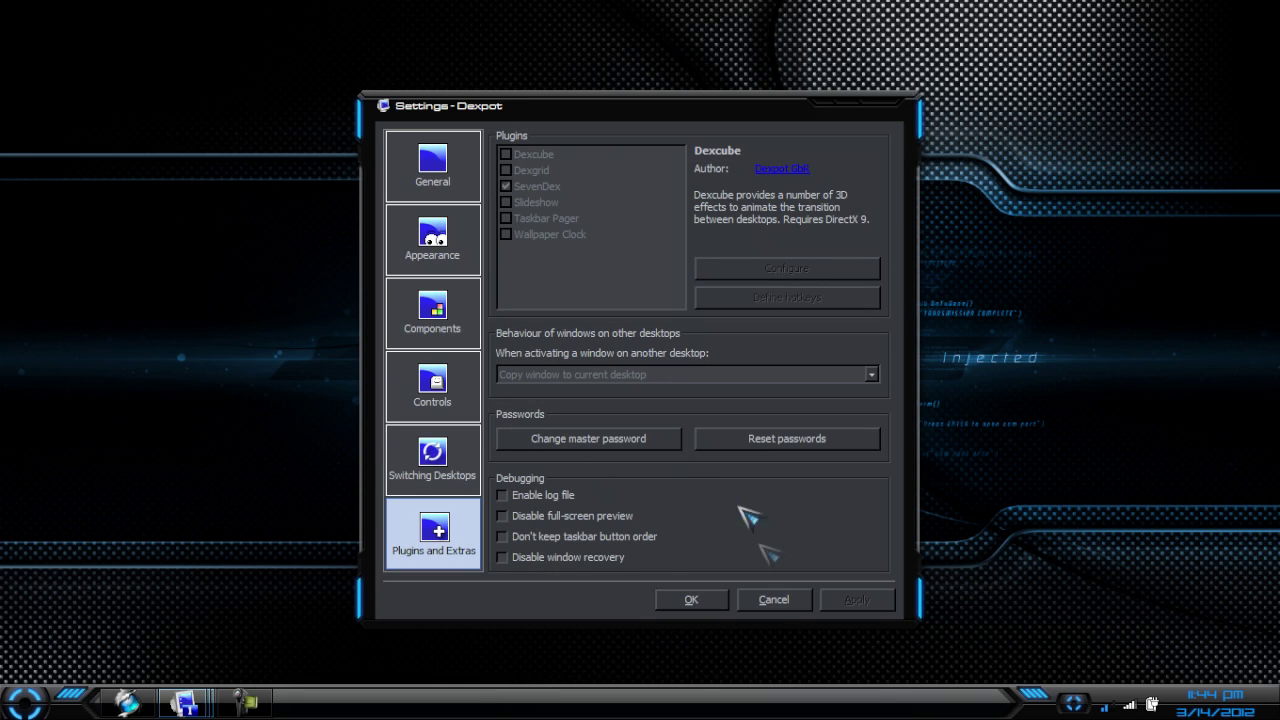
pyautogui.click(775, 600)
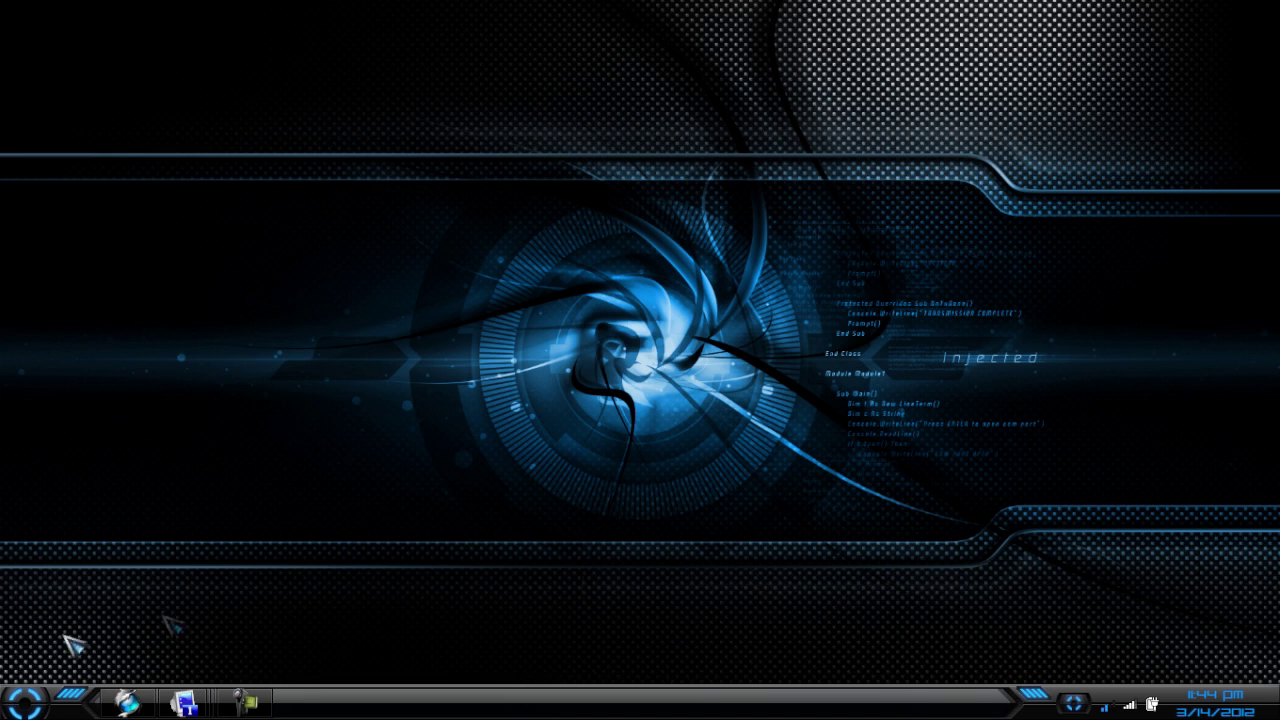
# Restore and minimize Firefox, then preview Desktops 1–4 and switch to Desktop 2.
pyautogui.click(128, 703)
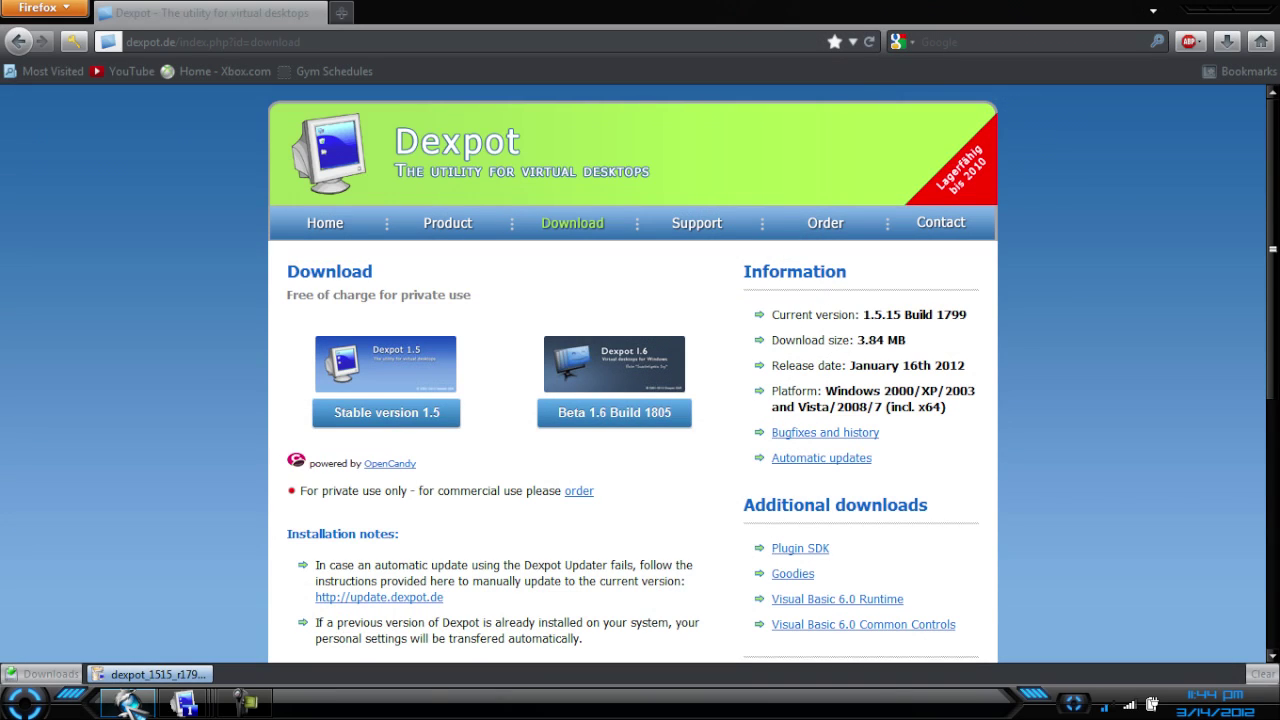
pyautogui.click(128, 703)
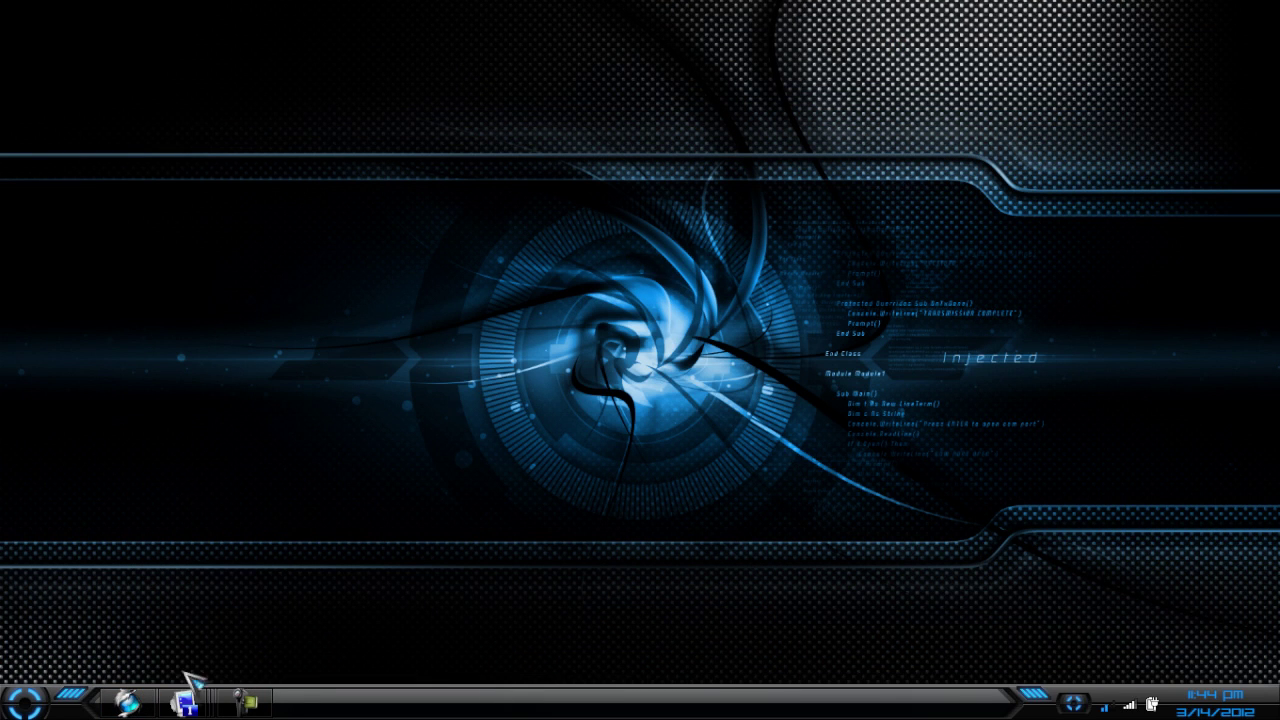
pyautogui.click(186, 702)
pyautogui.moveTo(185, 703)
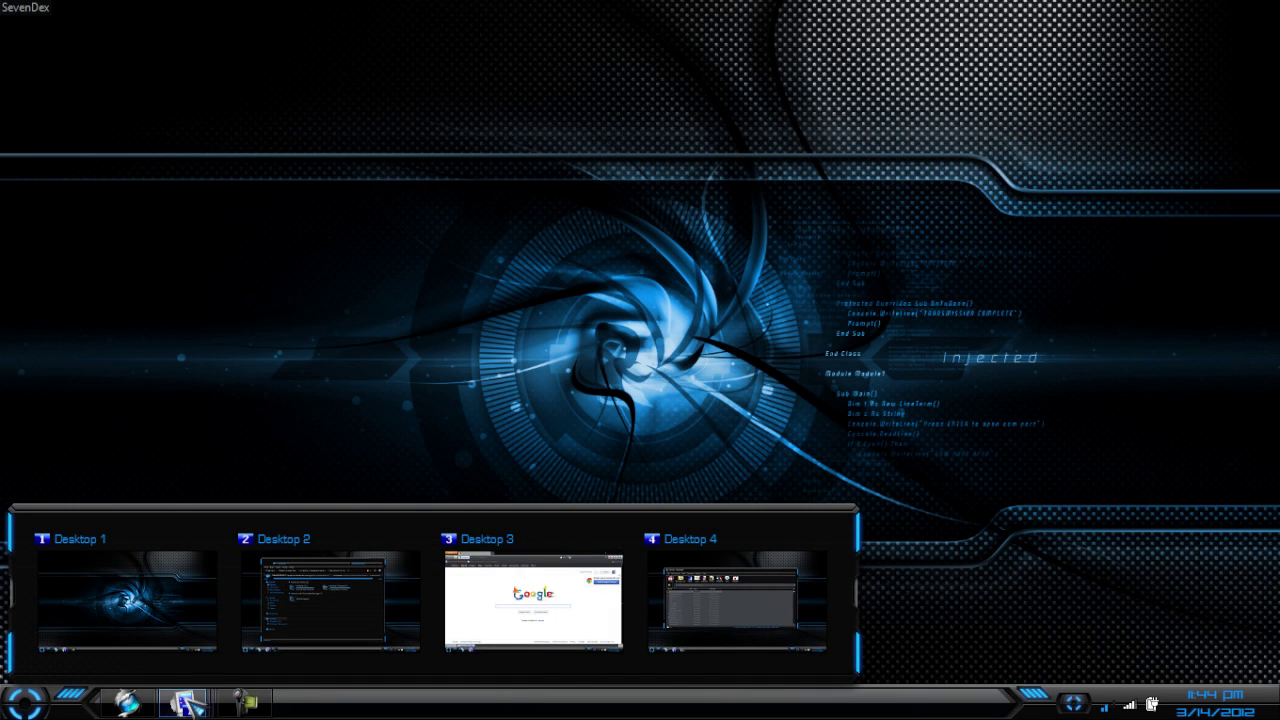
pyautogui.click(308, 600)
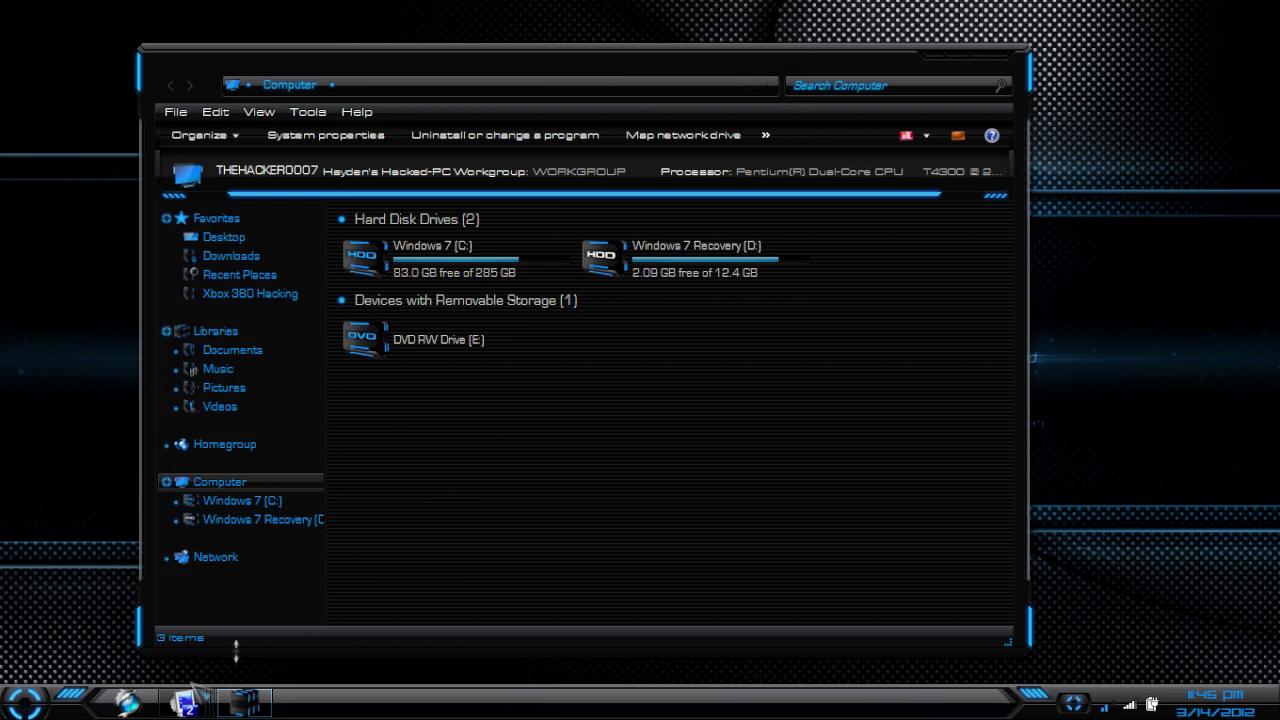
# Visit Desktop 3 with Google and Desktop 4, return to empty Desktop 1, and show hidden tray icons.
pyautogui.click(525, 602)
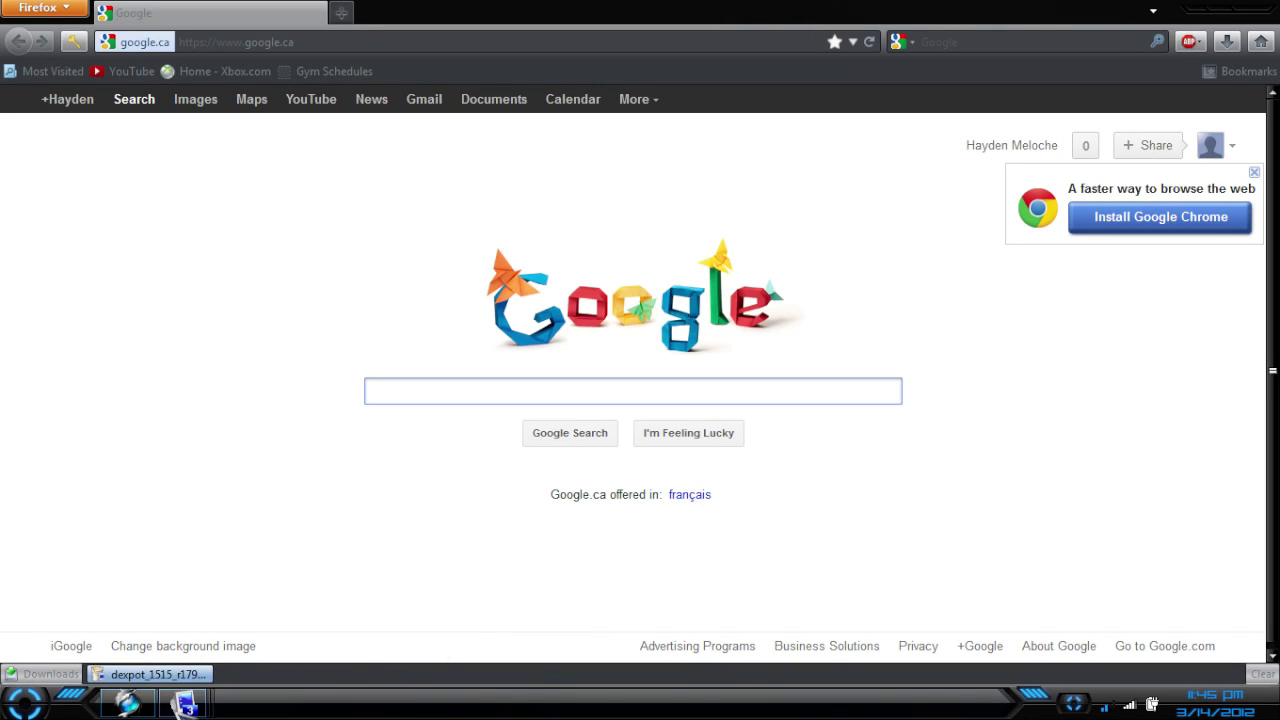
pyautogui.click(737, 617)
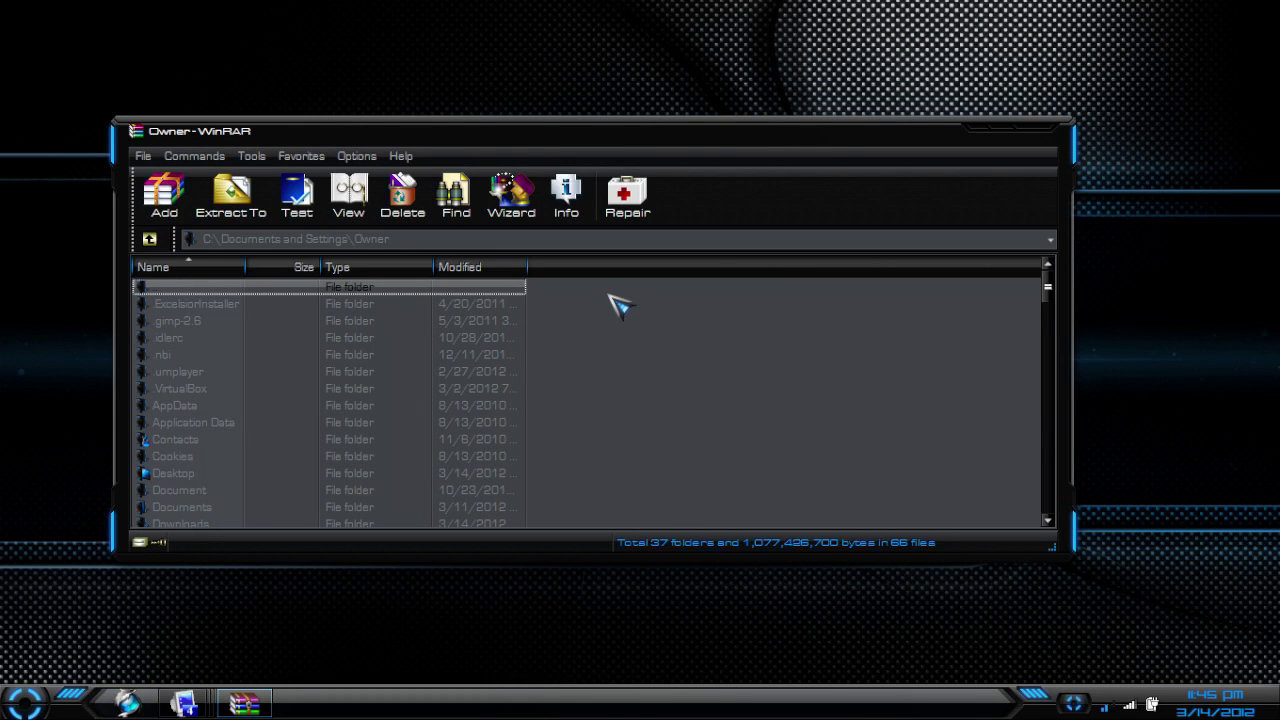
pyautogui.moveTo(184, 704)
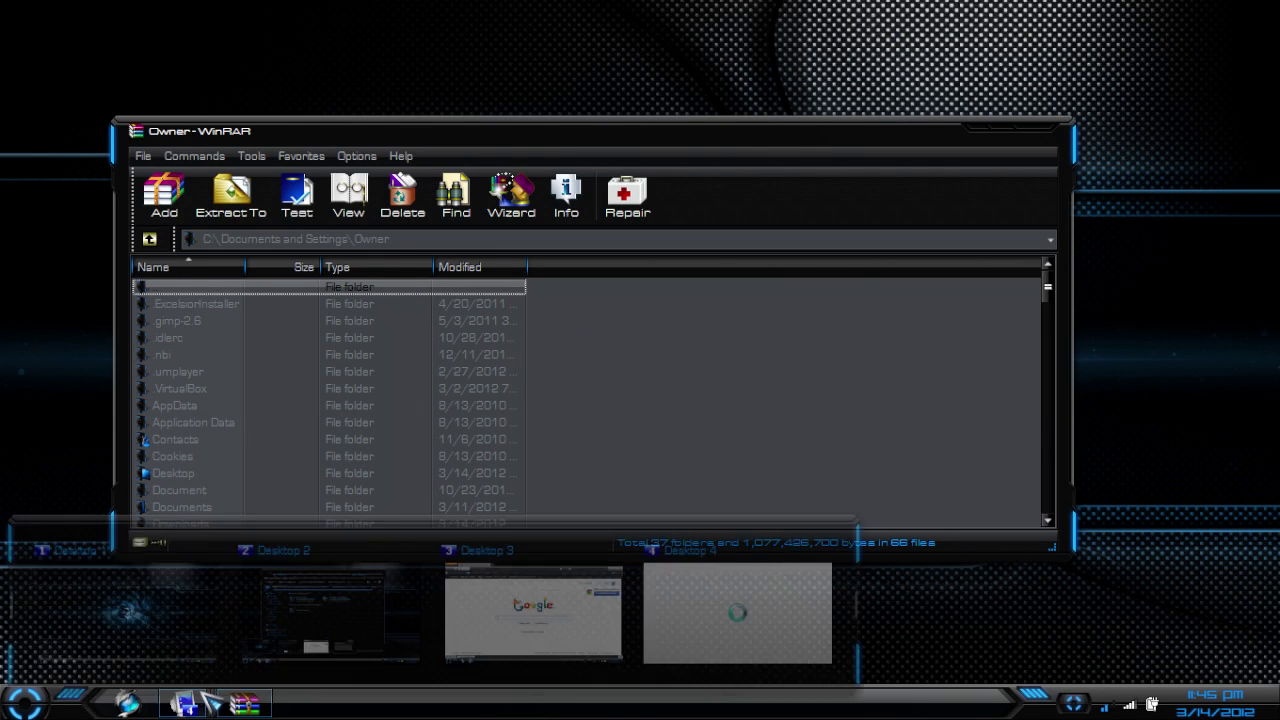
pyautogui.click(160, 628)
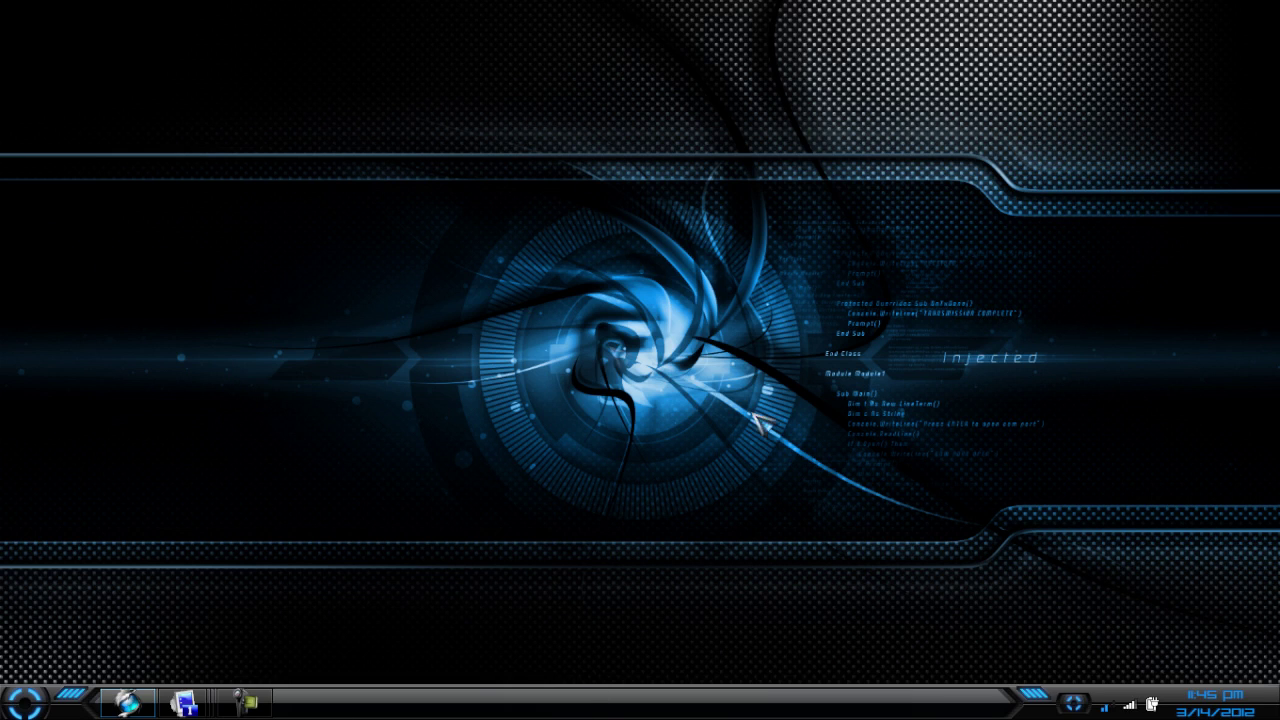
pyautogui.click(1074, 704)
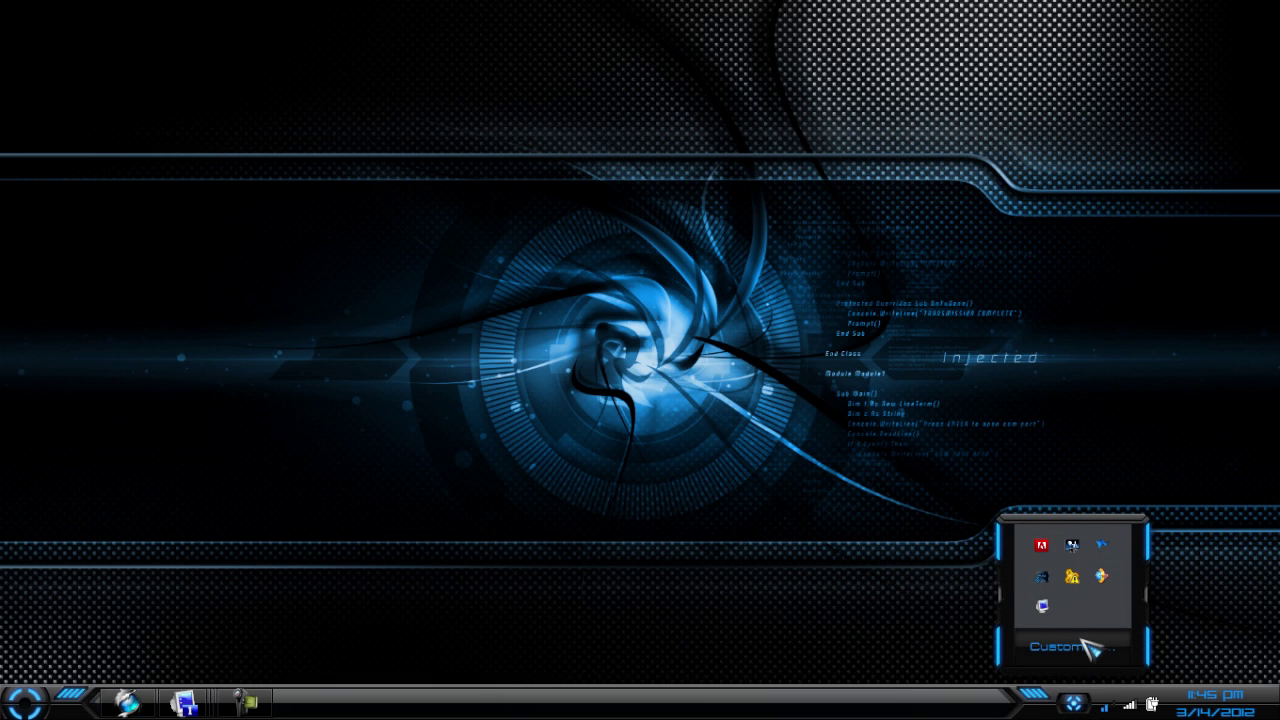
# Open the full-screen overview, then the Desktop Manager with four desktop thumbnails.
pyautogui.click(1041, 603)
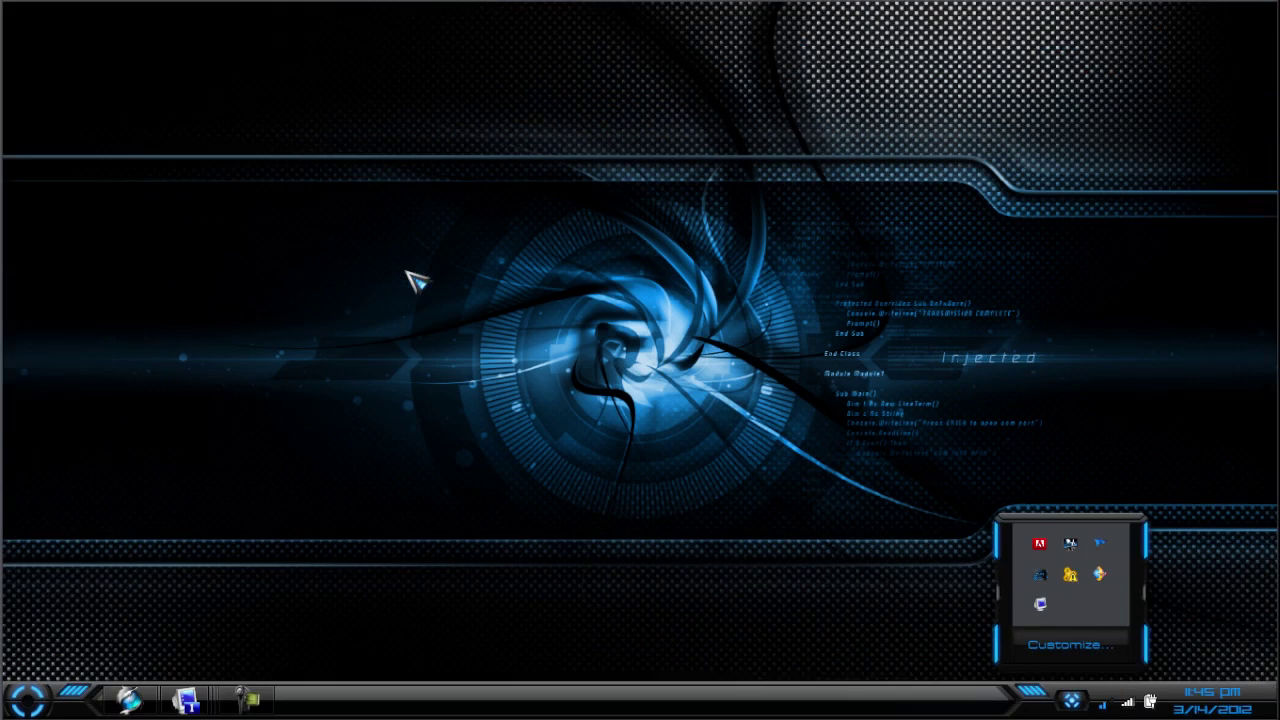
pyautogui.rightClick(1045, 606)
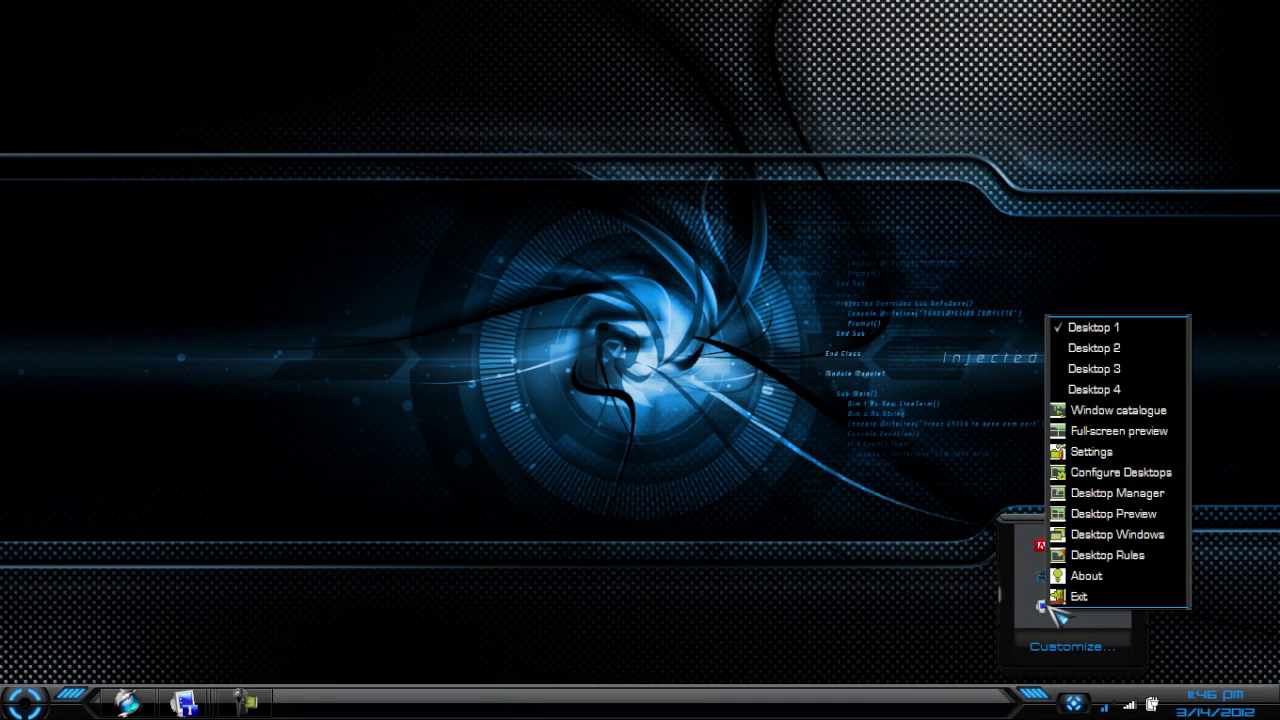
pyautogui.click(1091, 498)
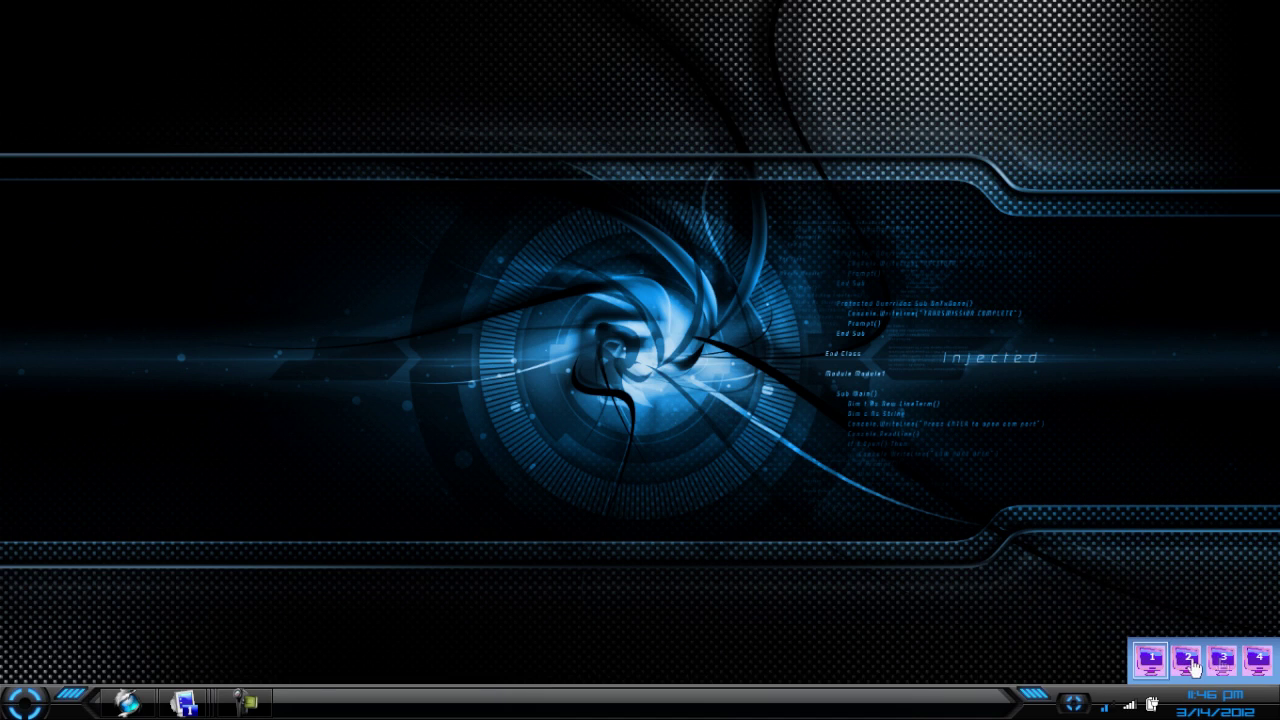
# Open Dexpot's window catalogue showing the windows on each desktop.
pyautogui.click(1073, 703)
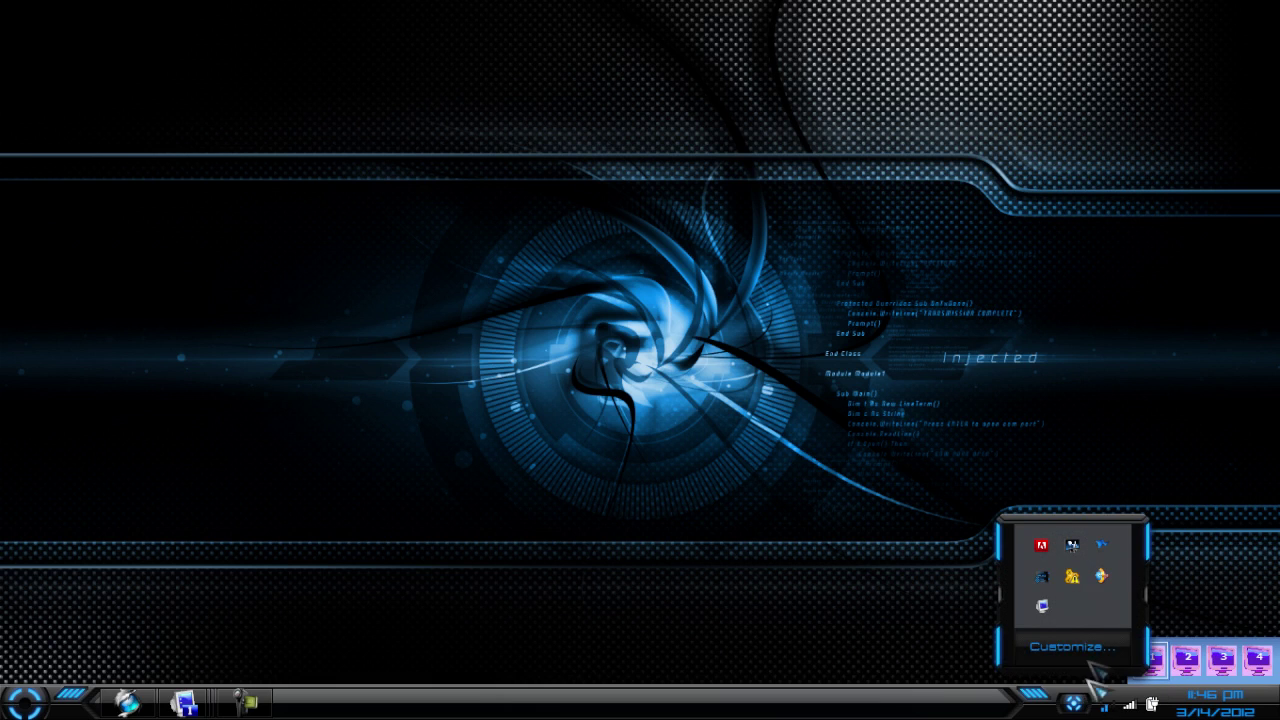
pyautogui.rightClick(1043, 607)
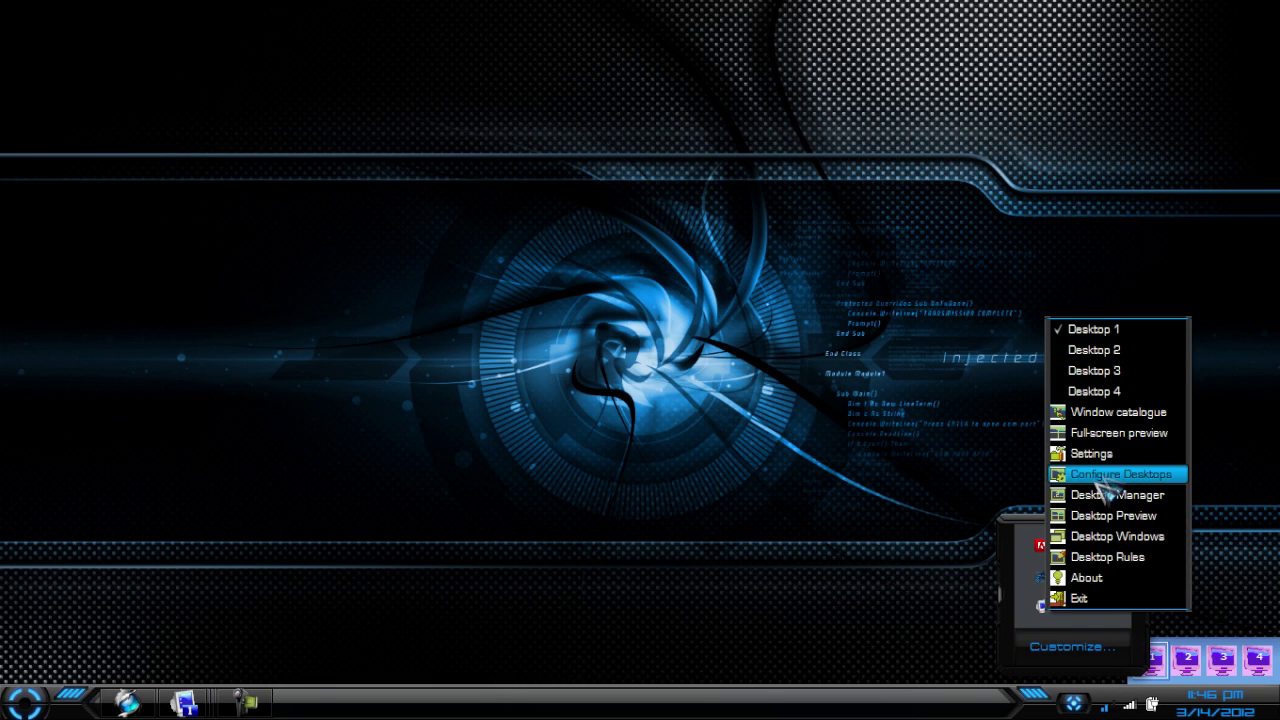
pyautogui.click(1121, 413)
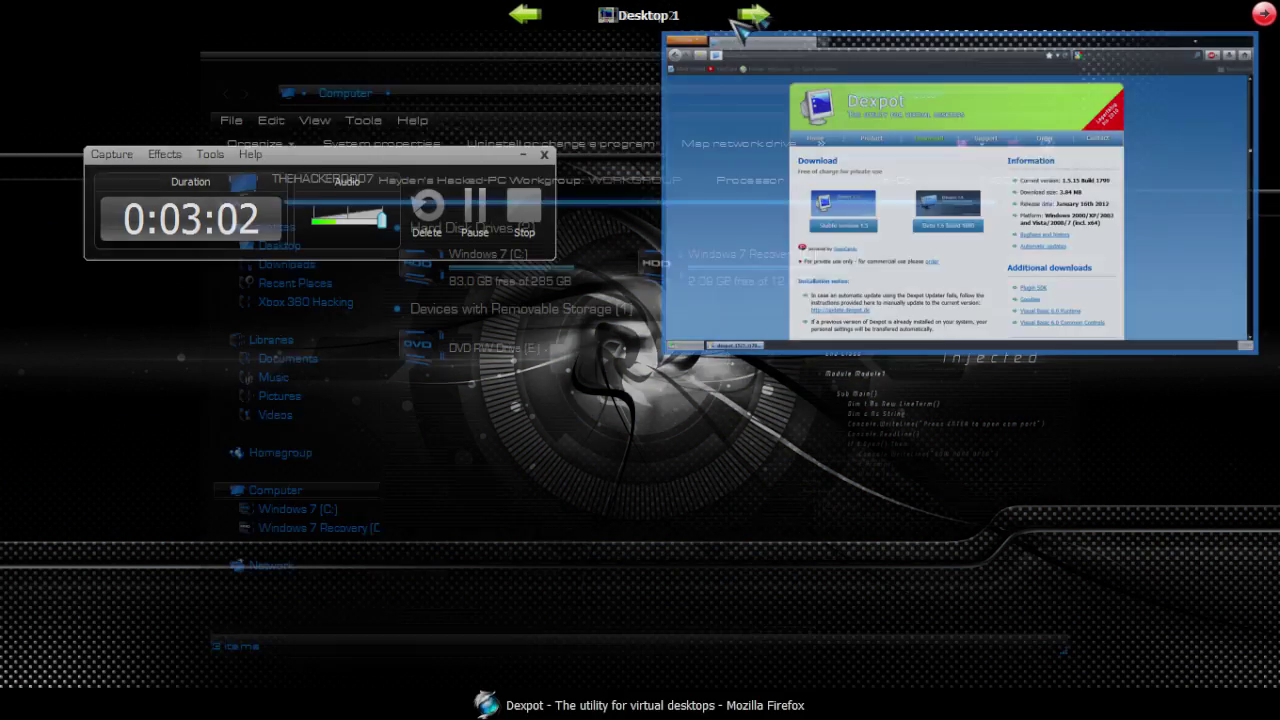
pyautogui.click(755, 16)
pyautogui.click(755, 16)
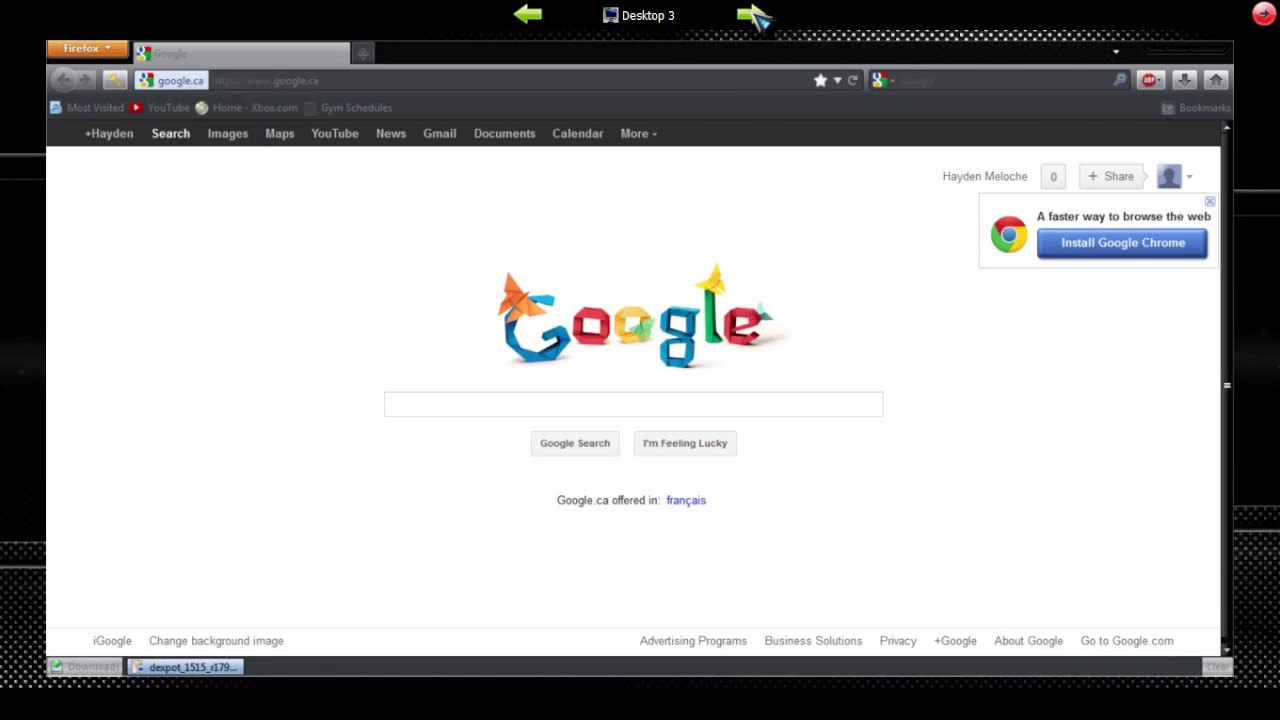
pyautogui.click(756, 16)
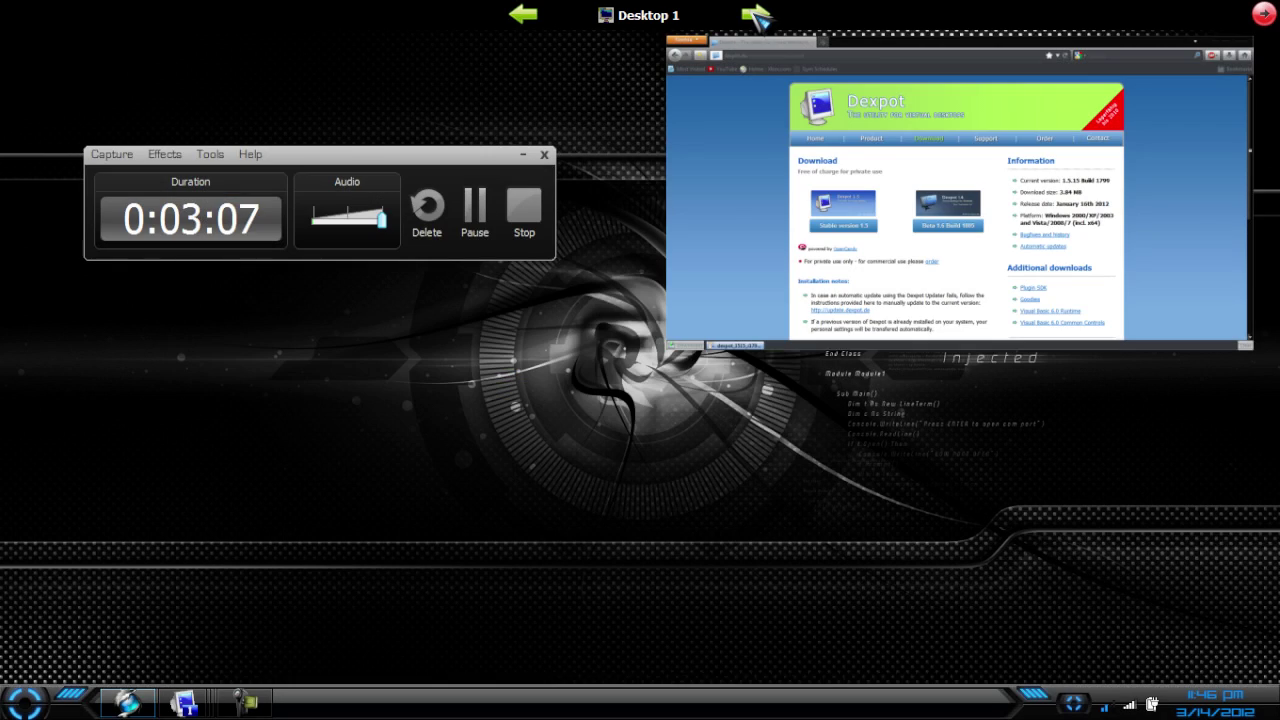
pyautogui.click(600, 410)
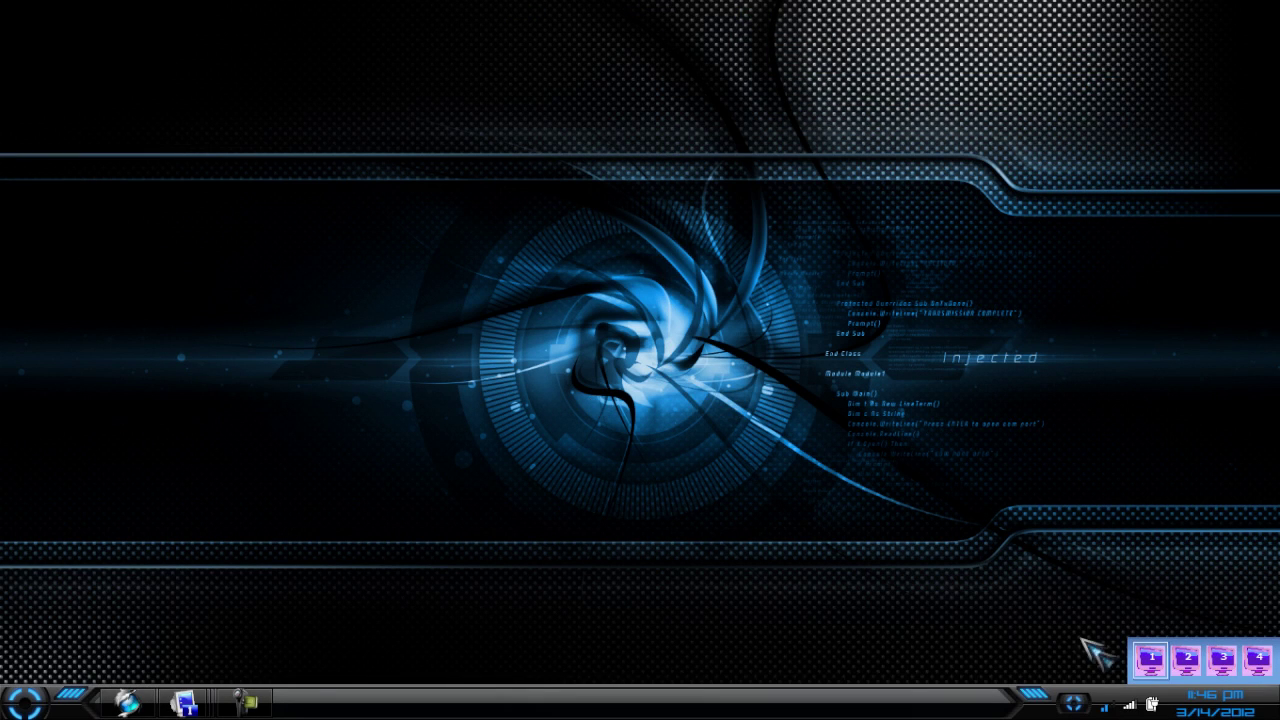
pyautogui.click(1073, 703)
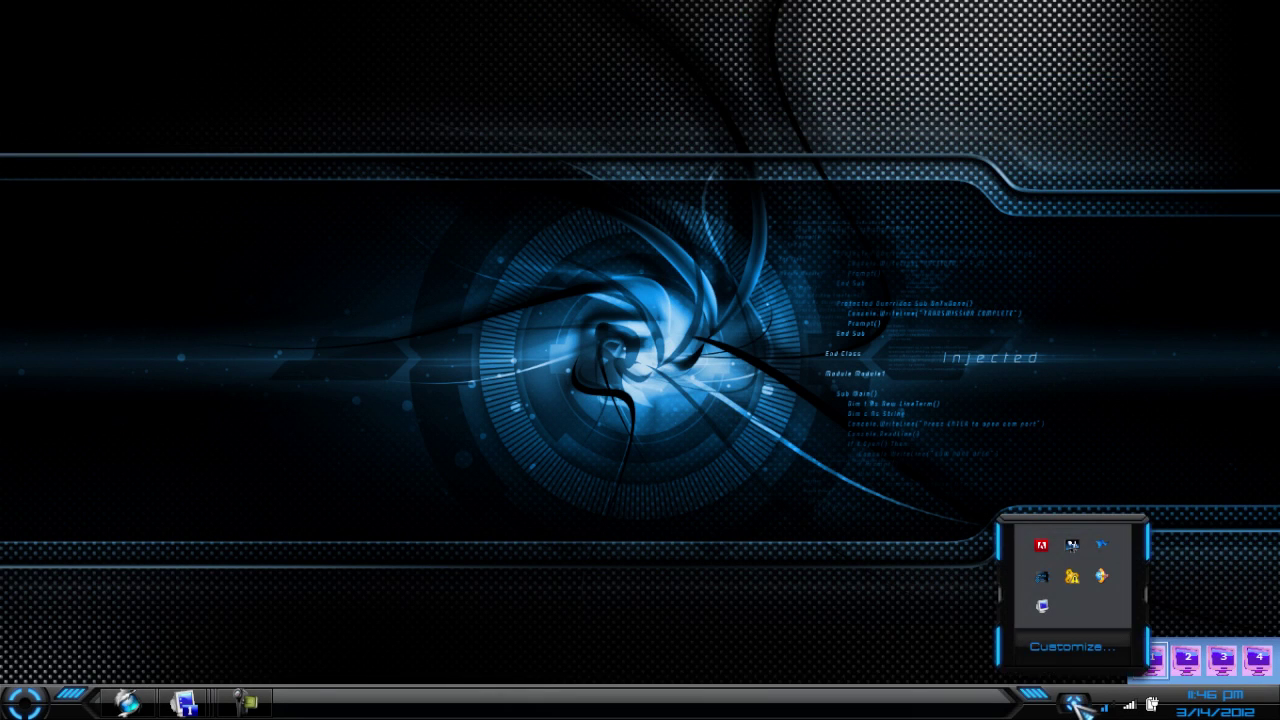
pyautogui.rightClick(1046, 608)
pyautogui.click(1108, 453)
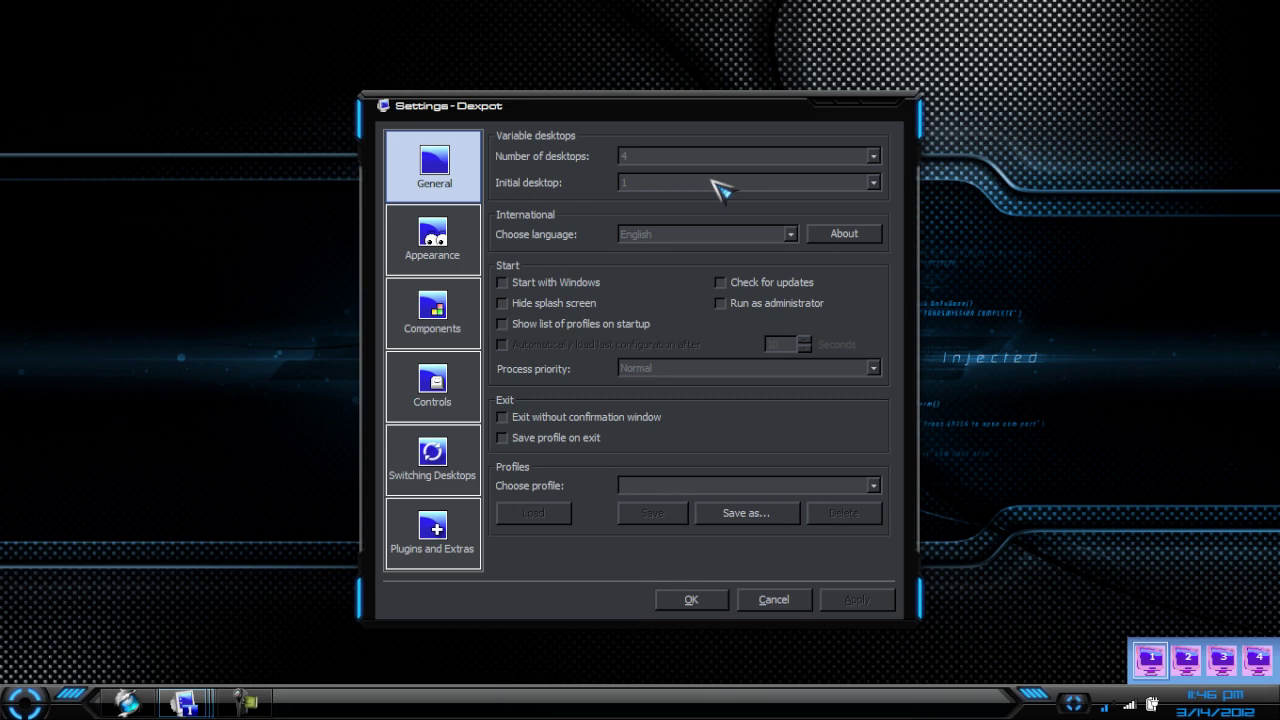
pyautogui.click(708, 600)
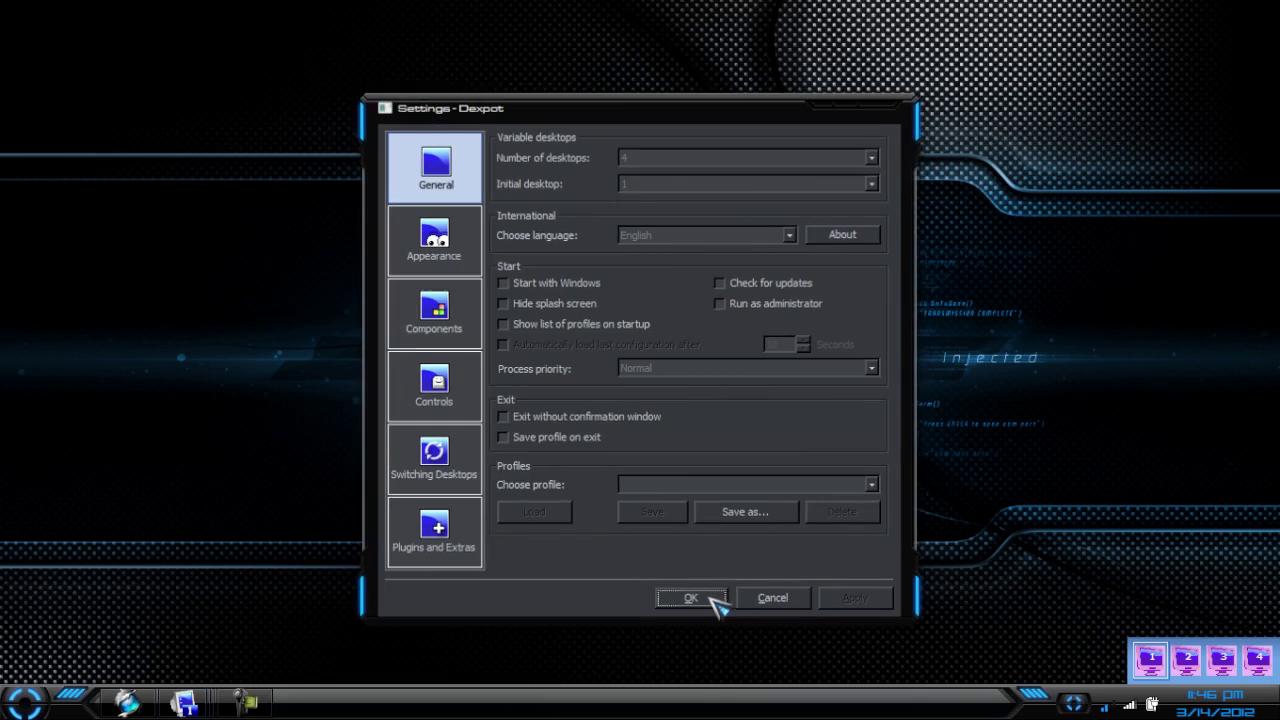
pyautogui.click(1073, 703)
# Exit Dexpot with 'Move all windows to this desktop' selected.
pyautogui.rightClick(1042, 606)
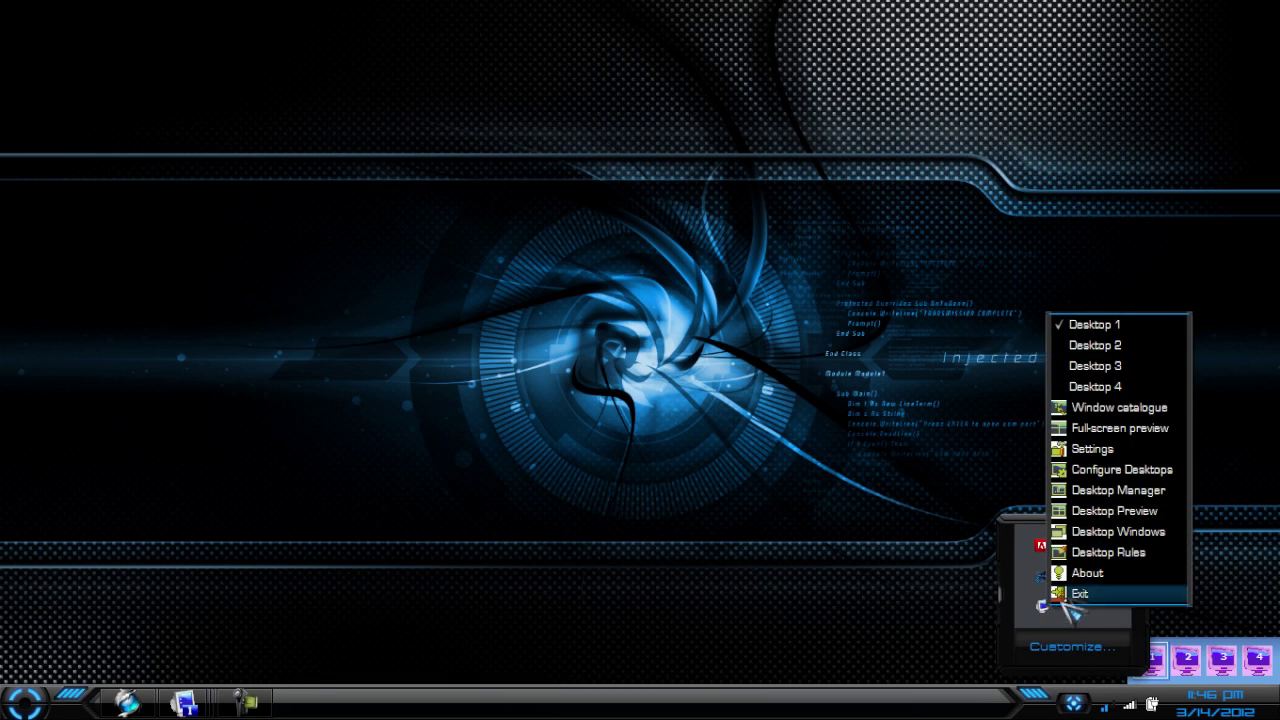
pyautogui.click(1060, 592)
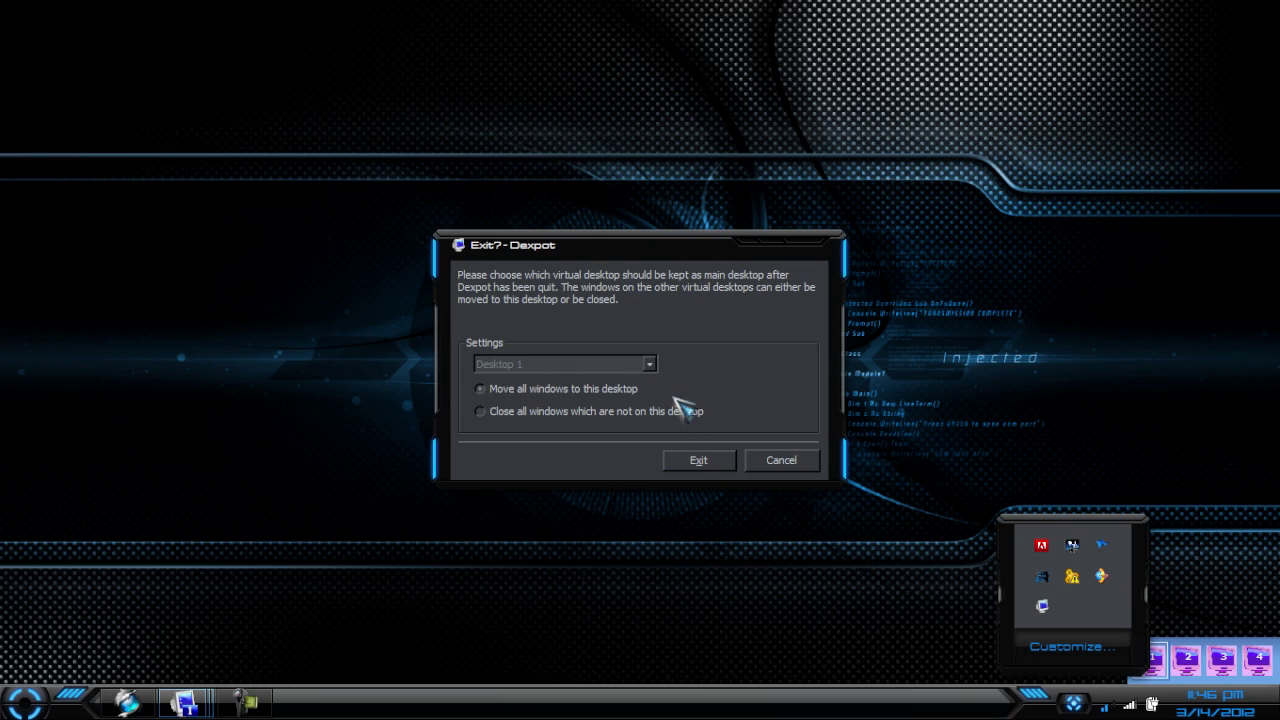
pyautogui.click(692, 462)
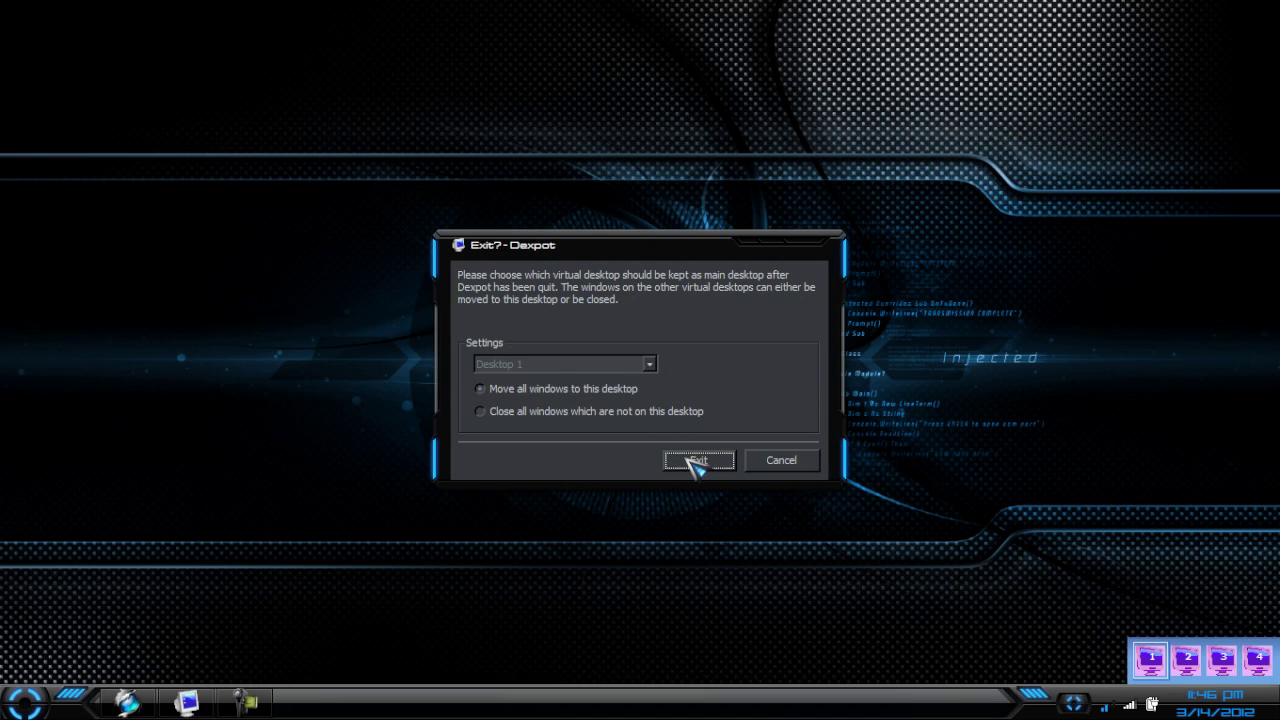
pyautogui.click(692, 462)
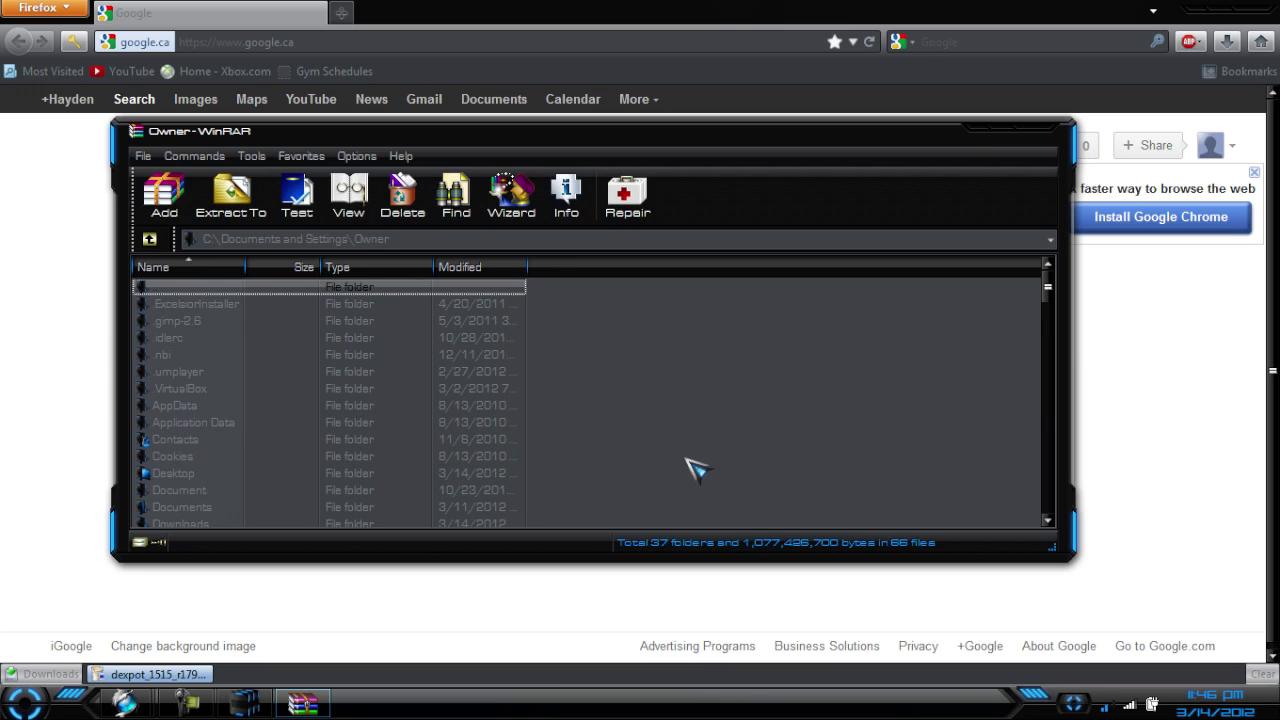
# Close the WinRAR, Firefox and Computer windows one after another.
pyautogui.click(1040, 128)
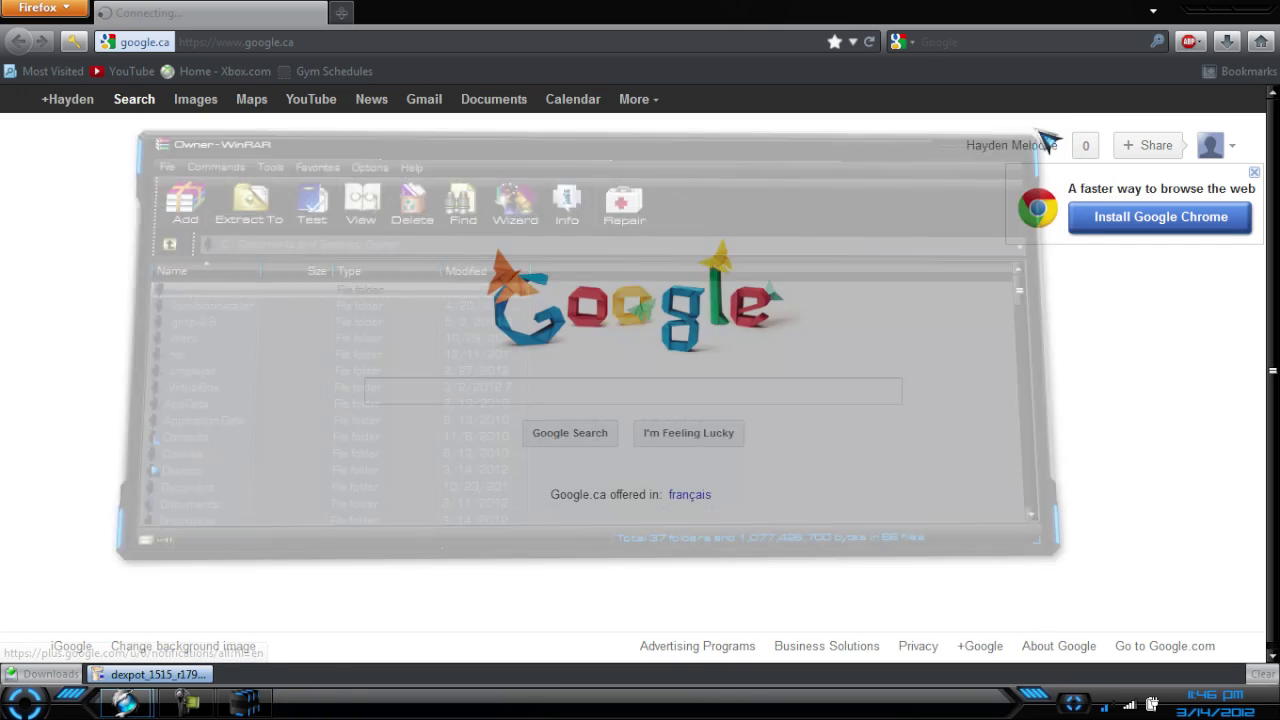
pyautogui.click(1262, 10)
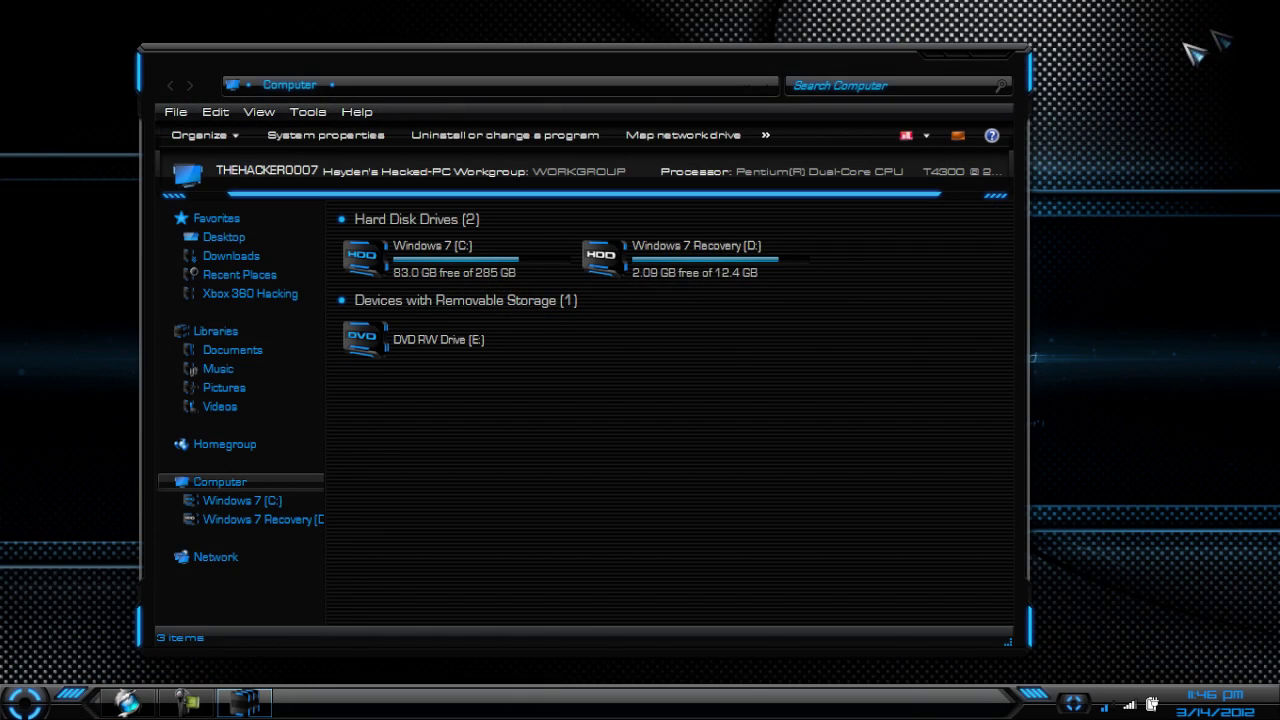
pyautogui.click(999, 60)
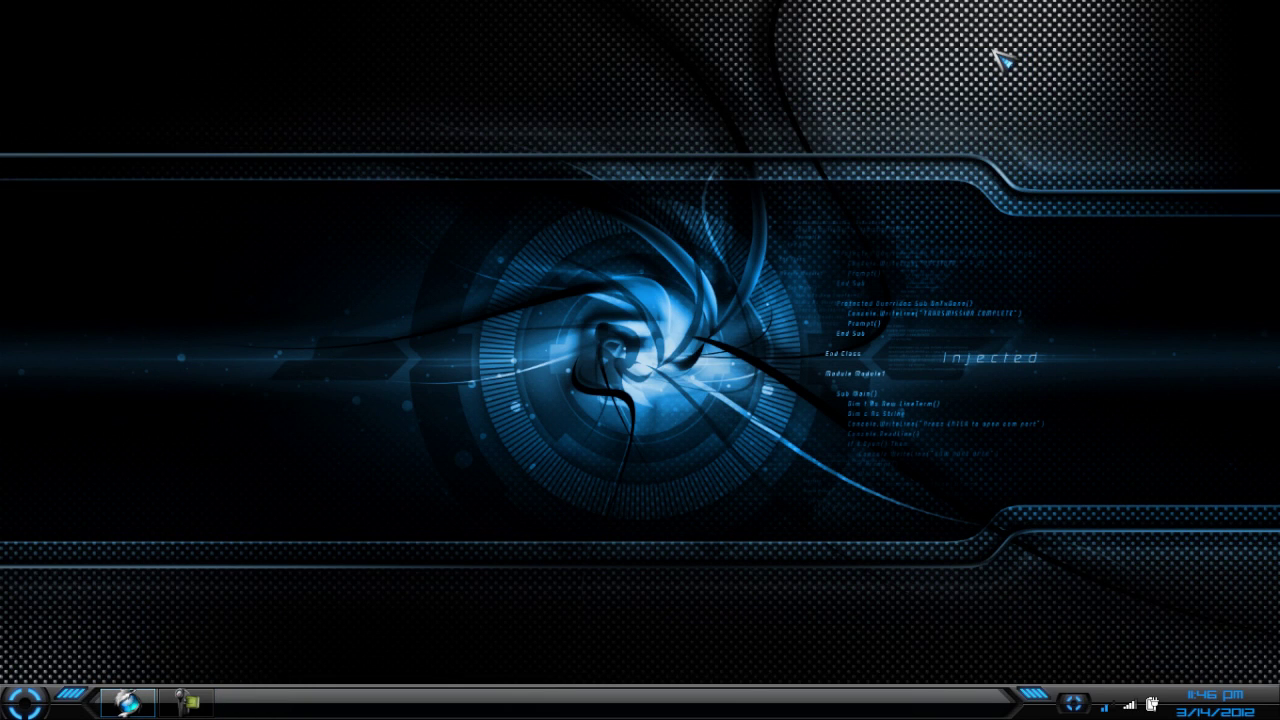